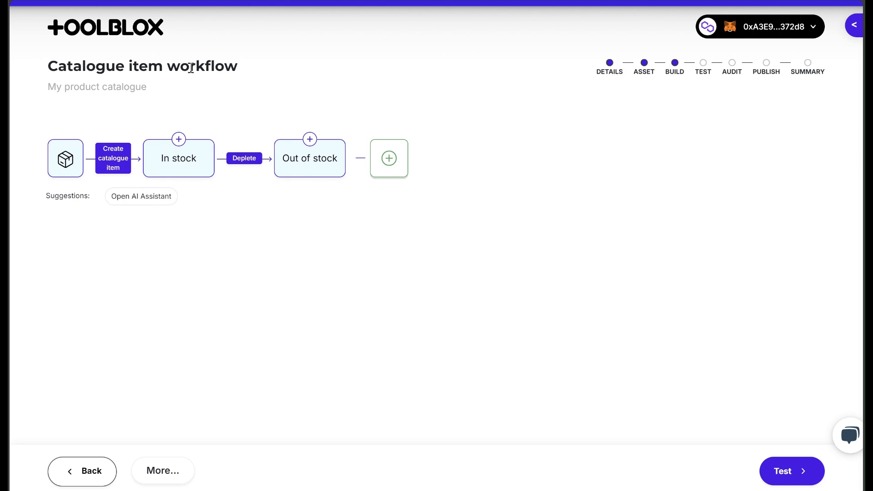
Examine the In stock and Out of stock statuses and the Create catalogue item and Deplete transitions of the Catalogue item workflow
{"action": "left_click", "coordinate": [158, 171]}
{"action": "left_click", "coordinate": [318, 160]}
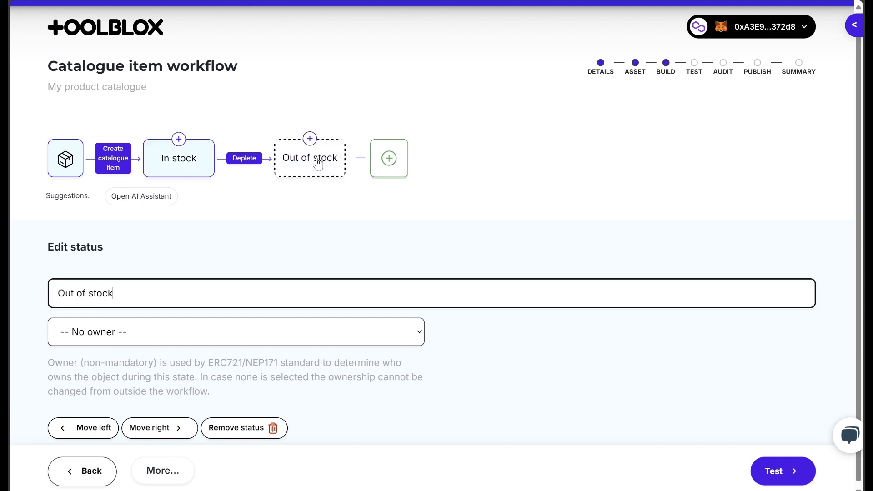
{"action": "left_click", "coordinate": [117, 163]}
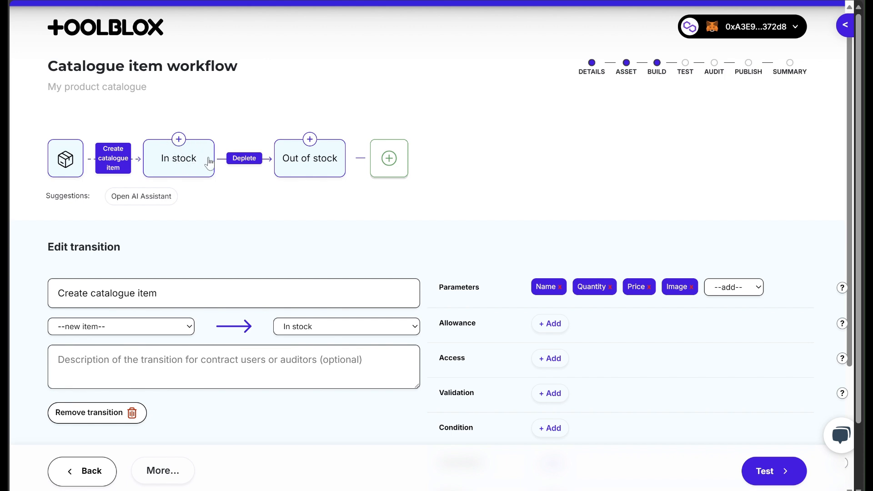
{"action": "left_click", "coordinate": [241, 162]}
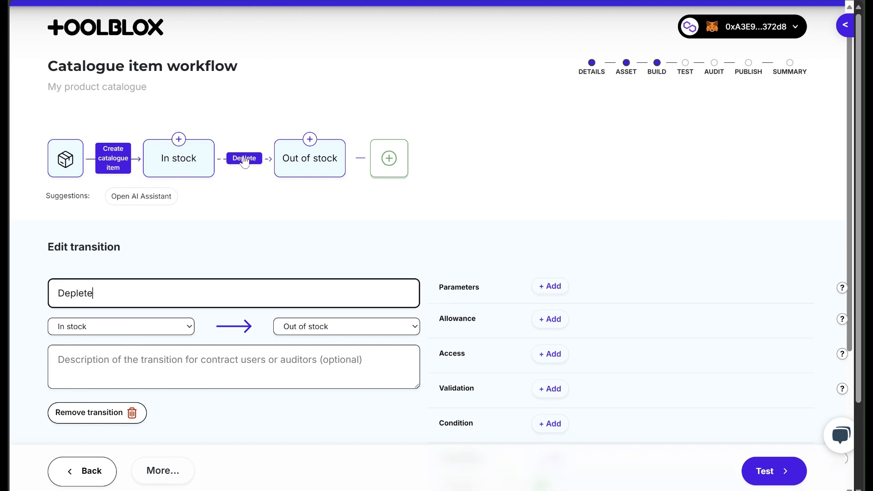
{"action": "left_click", "coordinate": [318, 167]}
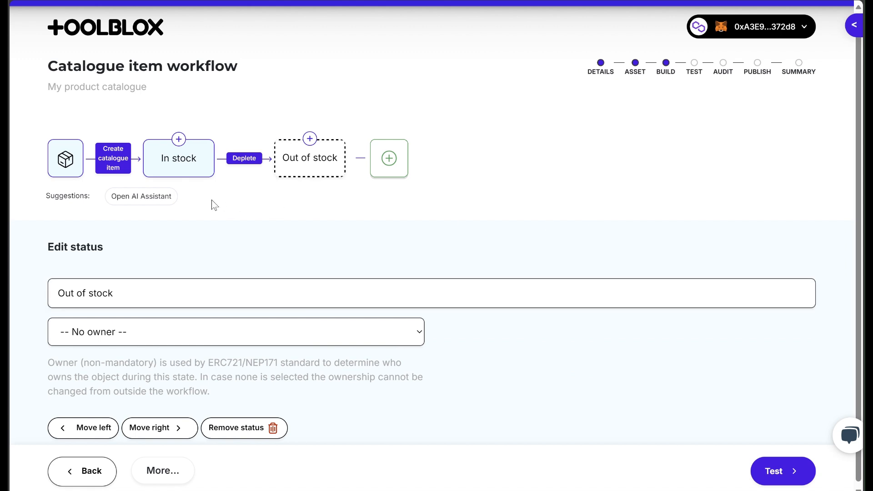
{"action": "left_click", "coordinate": [117, 162]}
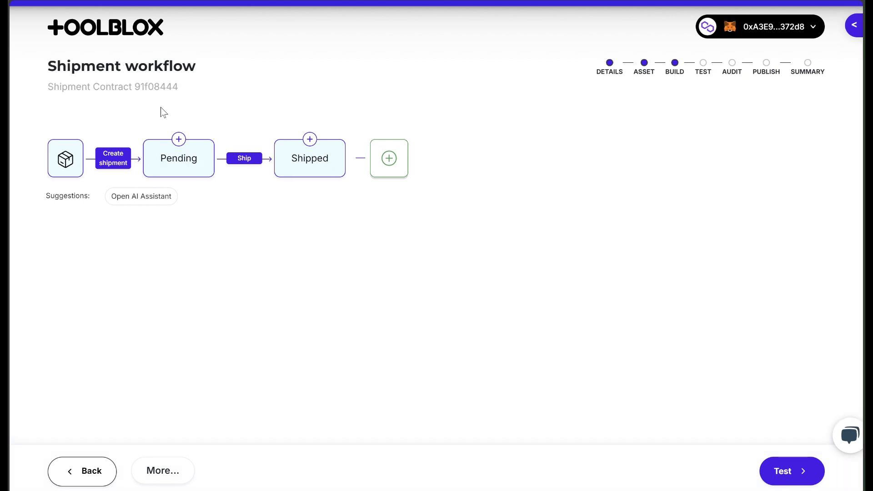
Examine the Create shipment transition, the Pending status and the Ship transition of the Shipment workflow
{"action": "left_click", "coordinate": [112, 166]}
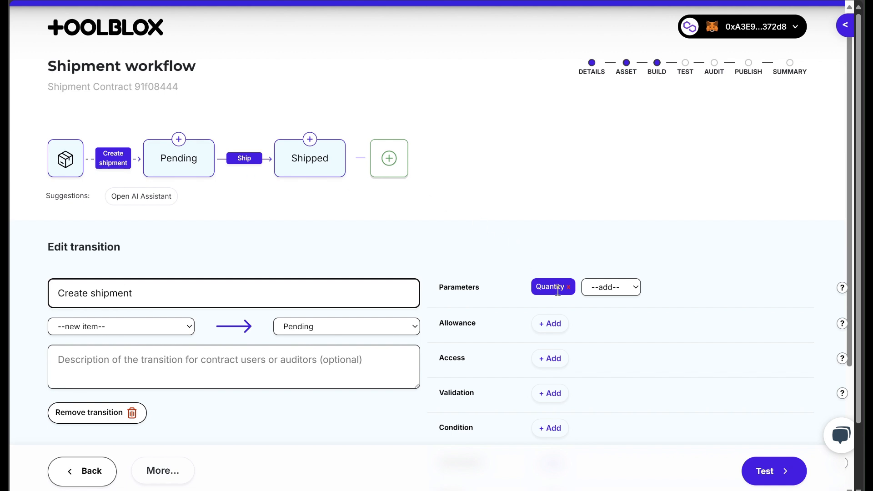
{"action": "left_click", "coordinate": [183, 169]}
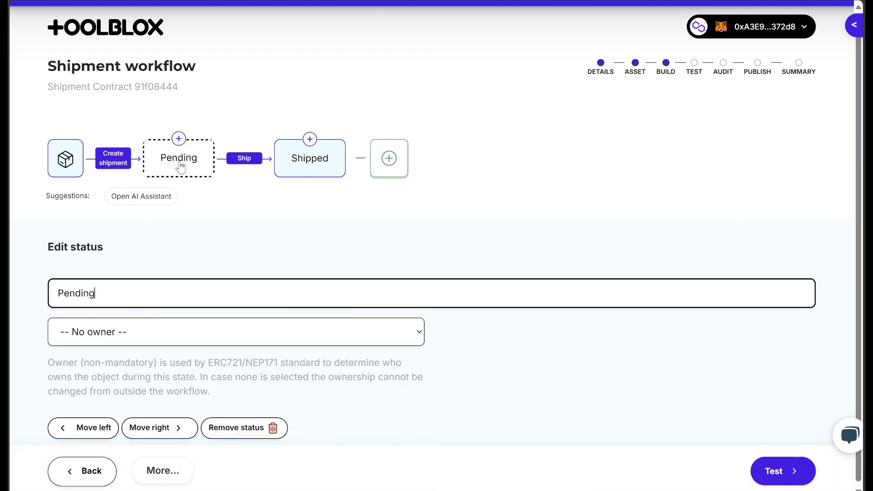
{"action": "left_click", "coordinate": [244, 159]}
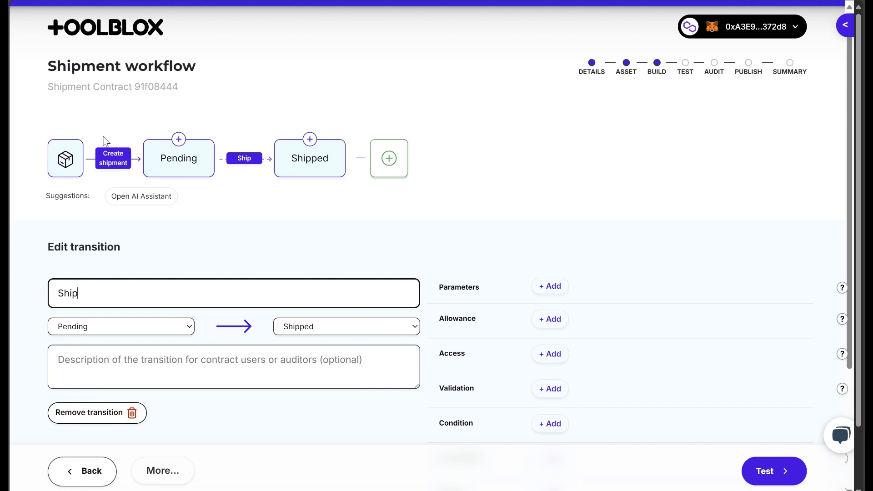
Define a custom attribute for the Shipment asset named Catalogue Item Id with the type Other flow id
{"action": "left_click", "coordinate": [68, 171]}
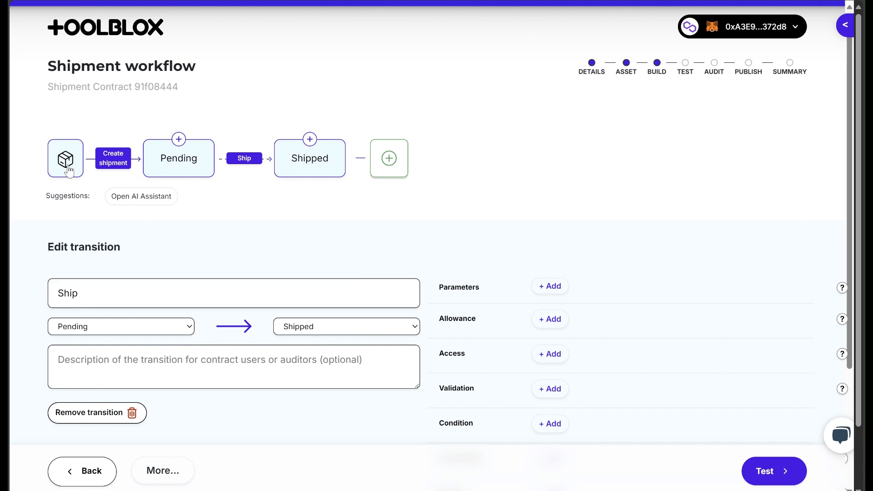
{"action": "scroll", "coordinate": [325, 218], "scroll_direction": "down", "scroll_amount": 7}
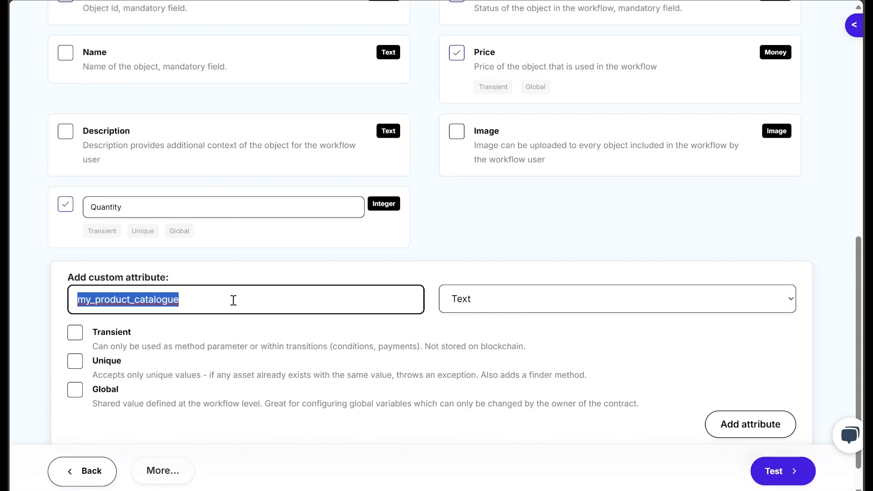
{"action": "type", "text": "Cata"}
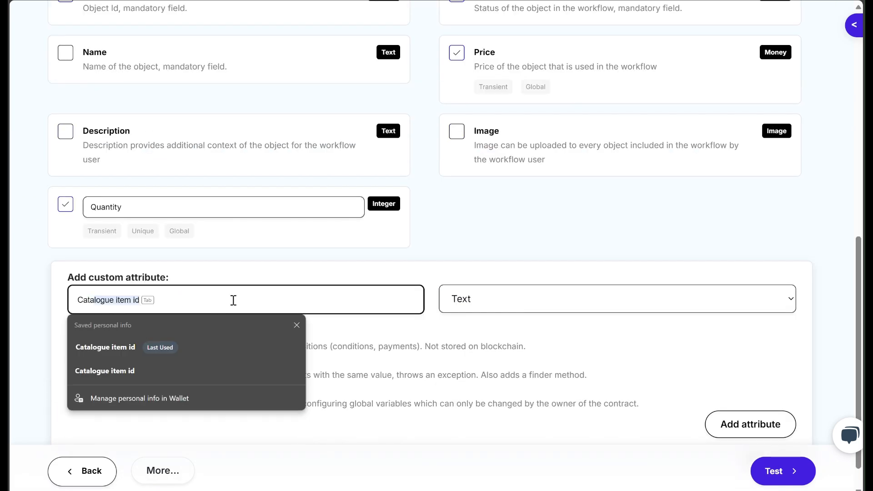
{"action": "type", "text": "logue Item Id"}
{"action": "left_click", "coordinate": [483, 300]}
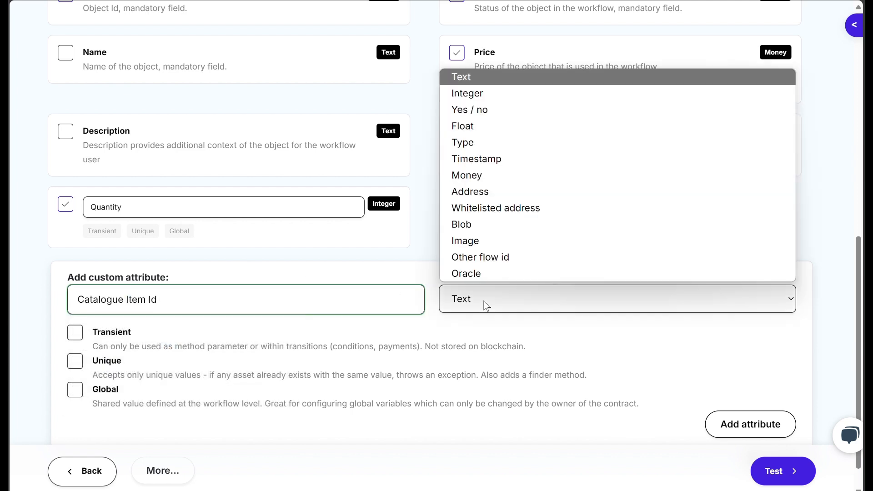
{"action": "left_click", "coordinate": [492, 257]}
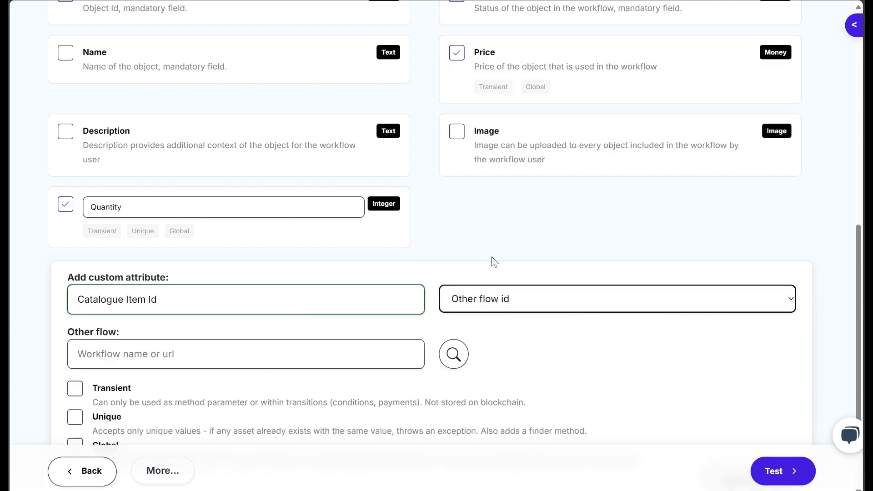
Link the Catalogue Item Id attribute to the workflow my_product_catalogue and add it to the Shipment asset
{"action": "left_click", "coordinate": [309, 354]}
{"action": "type", "text": "my_product_catalogue"}
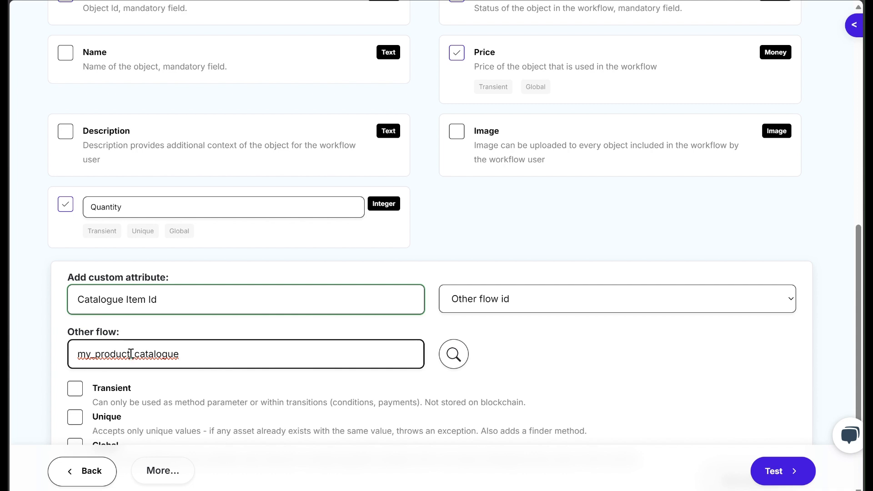
{"action": "left_click", "coordinate": [440, 364]}
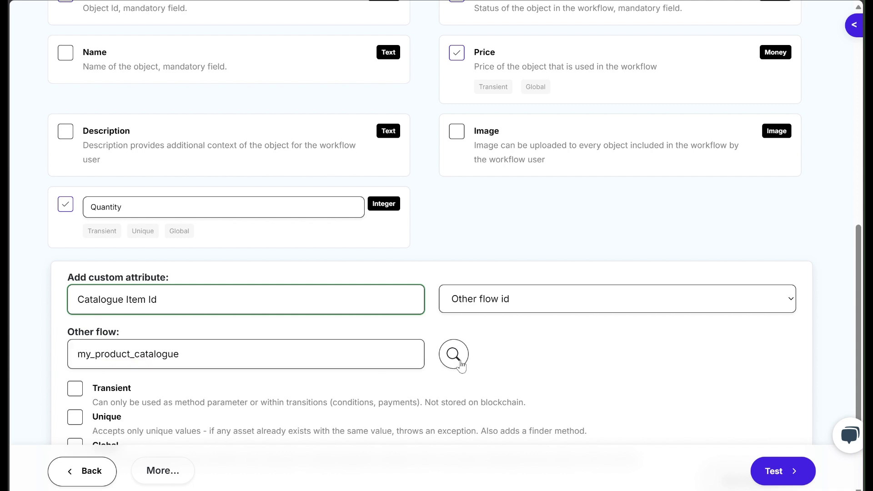
{"action": "scroll", "coordinate": [583, 335], "scroll_direction": "down", "scroll_amount": 2}
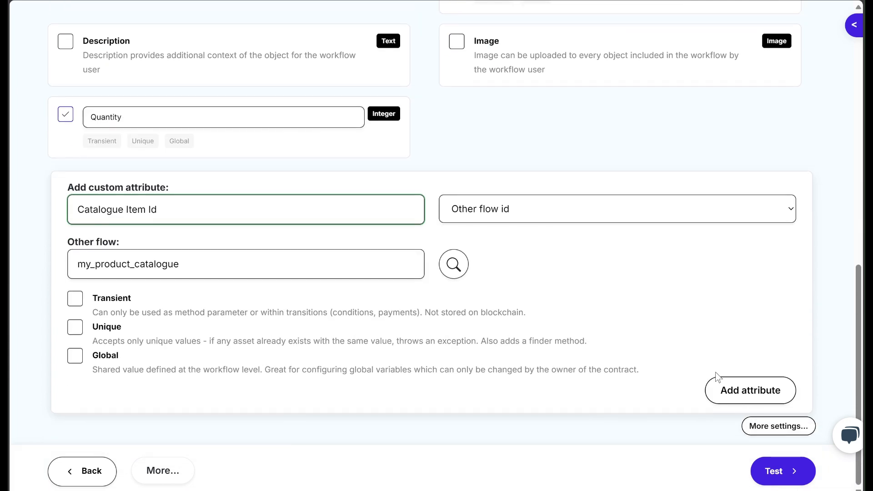
{"action": "left_click", "coordinate": [734, 394]}
Add Catalogue Item Id and Price as parameters of the Create shipment transition
{"action": "scroll", "coordinate": [657, 321], "scroll_direction": "up", "scroll_amount": 12}
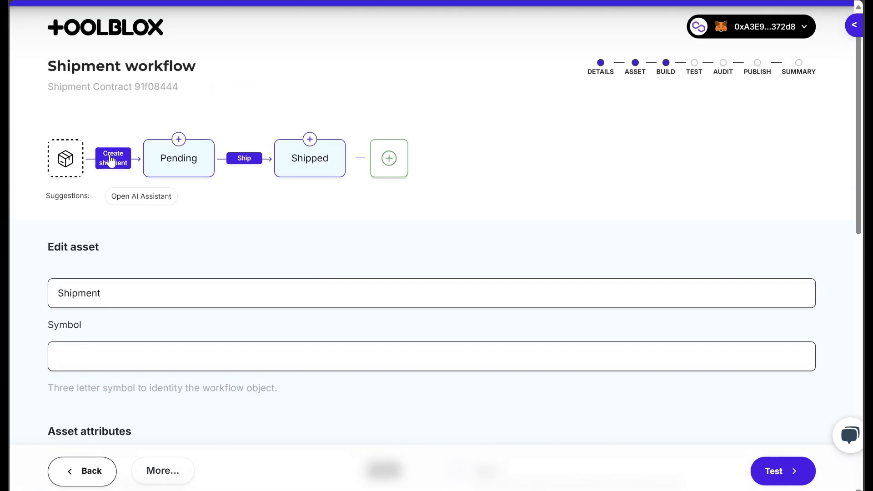
{"action": "left_click", "coordinate": [113, 163]}
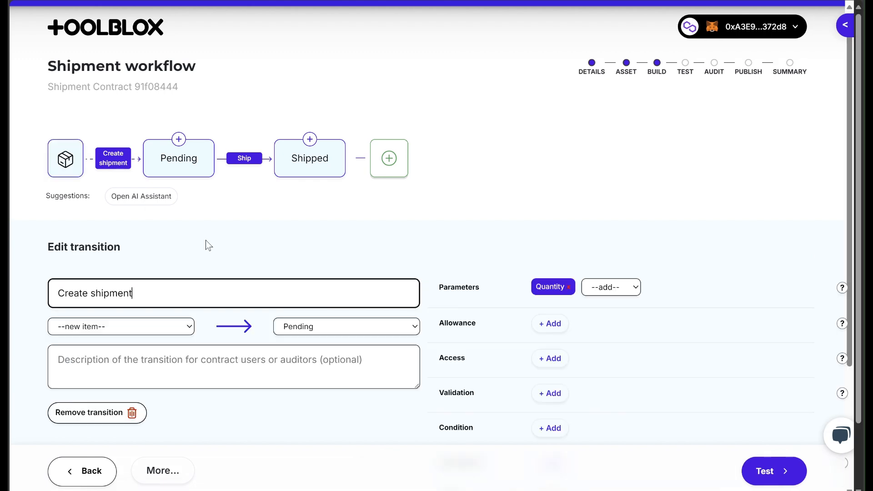
{"action": "left_click", "coordinate": [610, 291]}
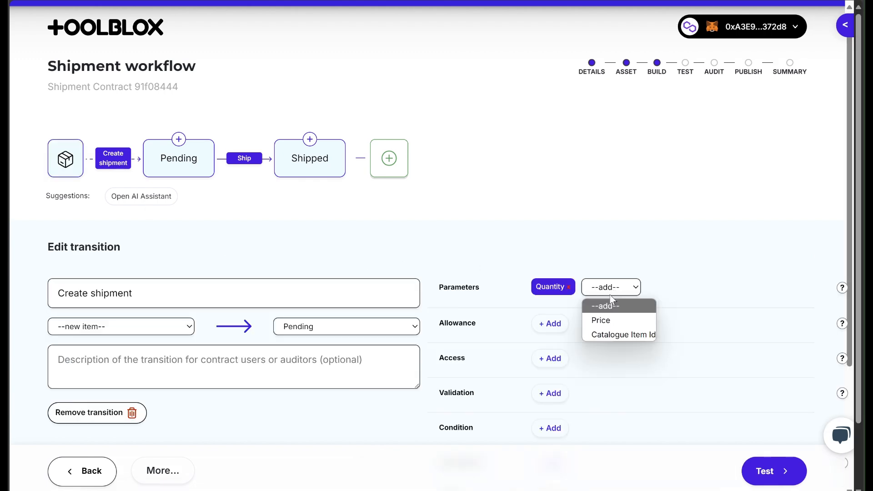
{"action": "left_click", "coordinate": [601, 336]}
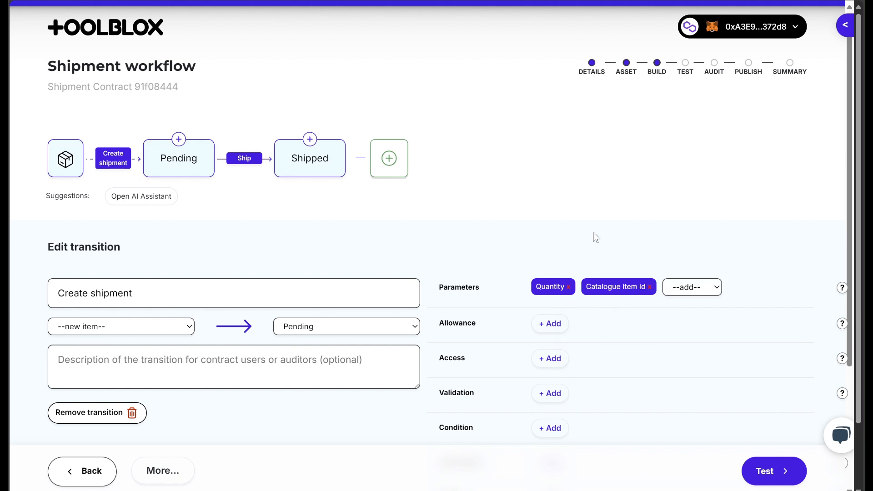
{"action": "left_click", "coordinate": [694, 294]}
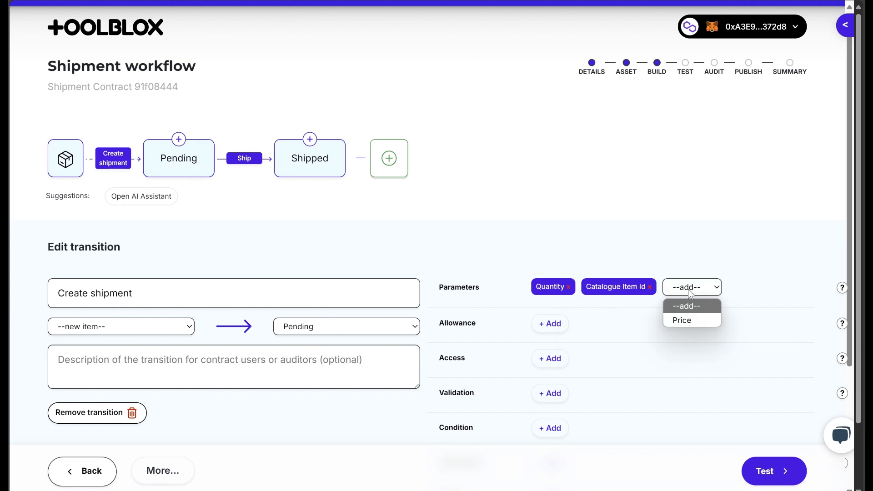
{"action": "left_click", "coordinate": [684, 319]}
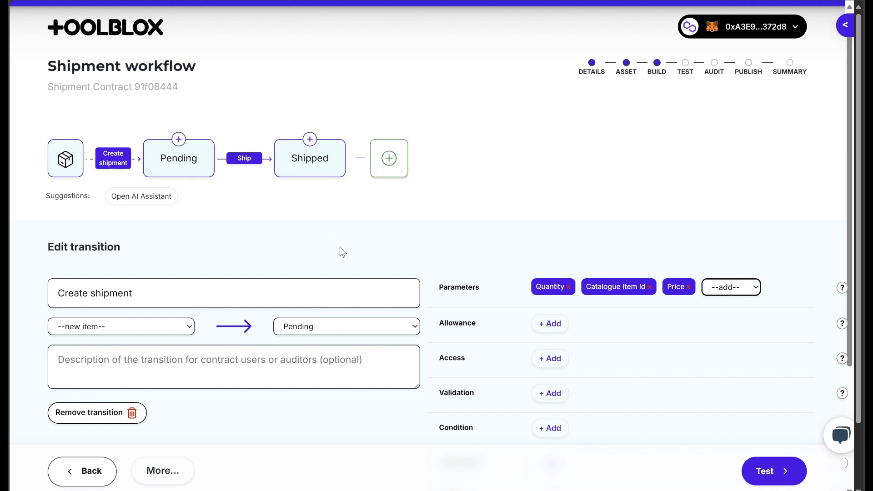
Look over the Create shipment transition's remaining settings and advance the Shipment workflow to the test stage
{"action": "scroll", "coordinate": [441, 236], "scroll_direction": "down", "scroll_amount": 1}
{"action": "scroll", "coordinate": [441, 236], "scroll_direction": "down", "scroll_amount": 2}
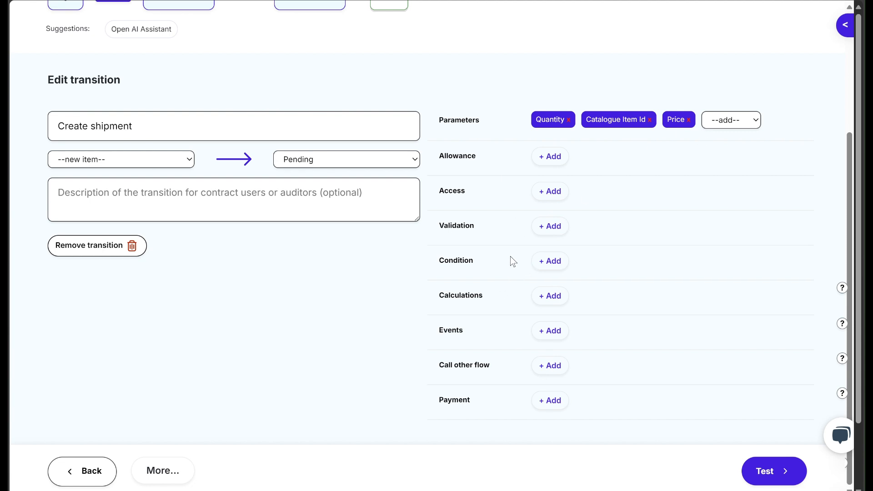
{"action": "scroll", "coordinate": [459, 264], "scroll_direction": "up", "scroll_amount": 4}
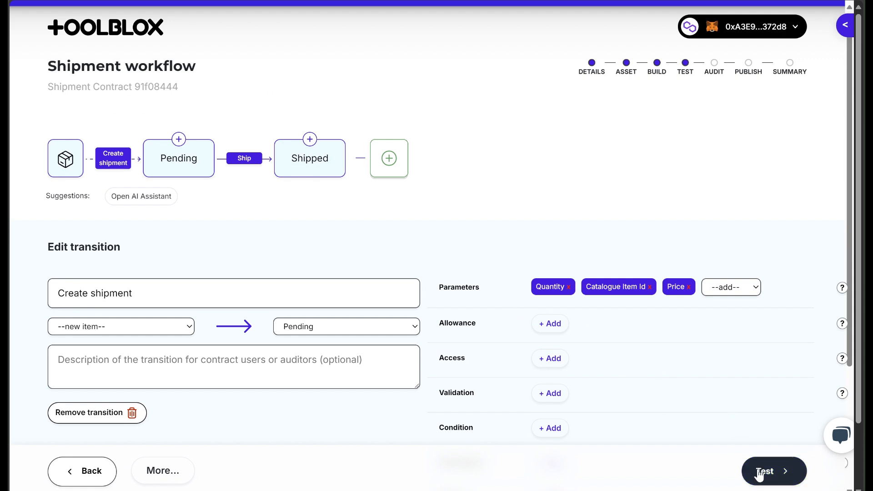
{"action": "left_click", "coordinate": [764, 471]}
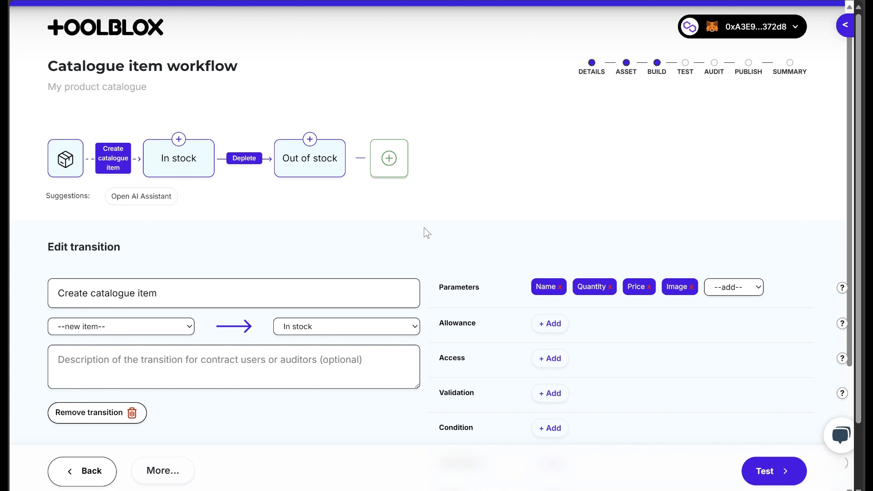
Add a Purchase item transition from In stock back to In stock in the Catalogue item workflow and enable its parameters with Id
{"action": "left_click", "coordinate": [179, 139]}
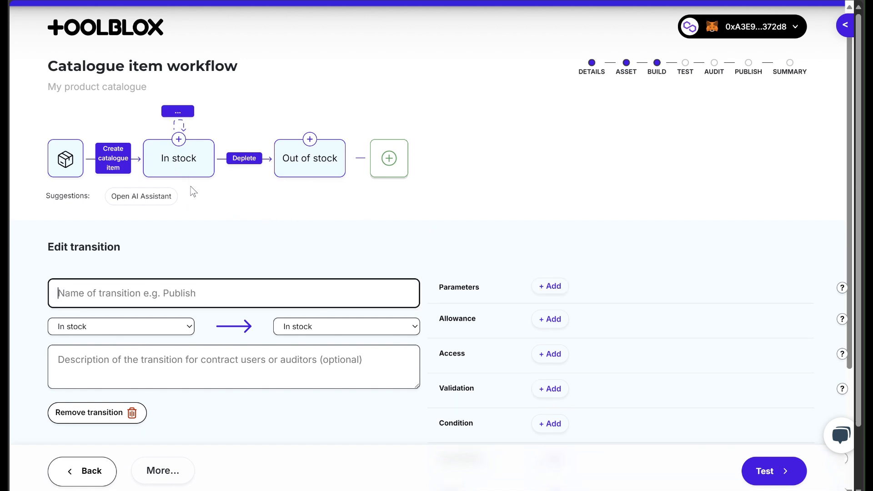
{"action": "left_click", "coordinate": [191, 290]}
{"action": "type", "text": "Purchase item"}
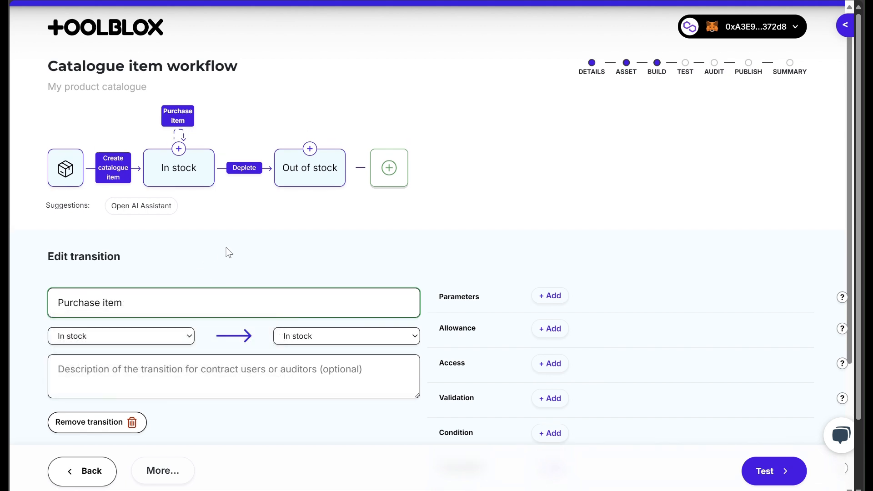
{"action": "left_click", "coordinate": [549, 299]}
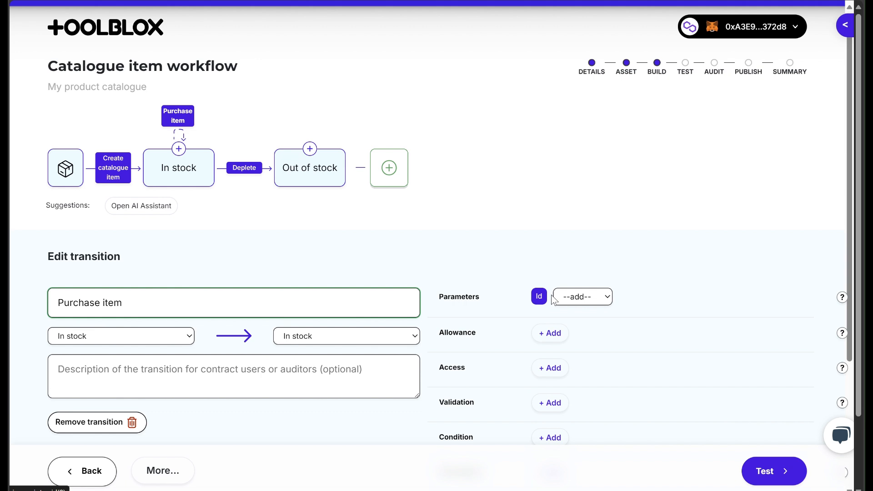
{"action": "left_click", "coordinate": [579, 298]}
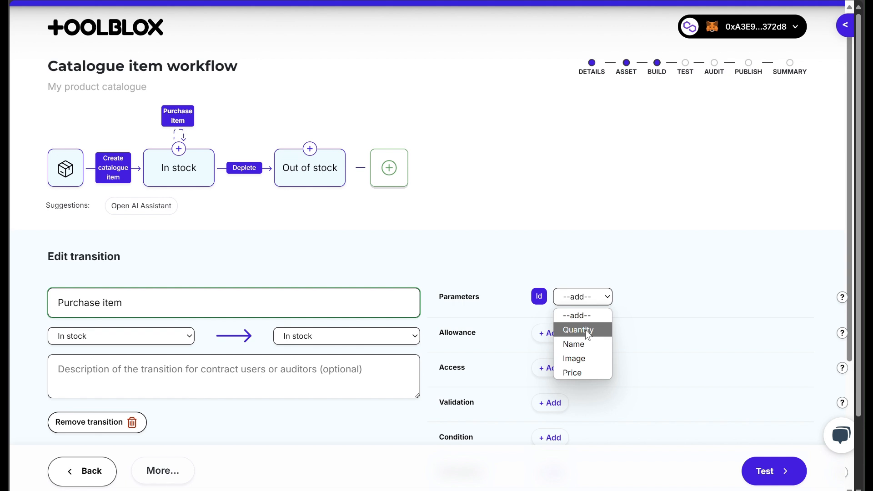
{"action": "key", "text": "Escape"}
Add a custom Integer attribute named Purchase quantity to the Catalogue item asset
{"action": "left_click", "coordinate": [66, 167]}
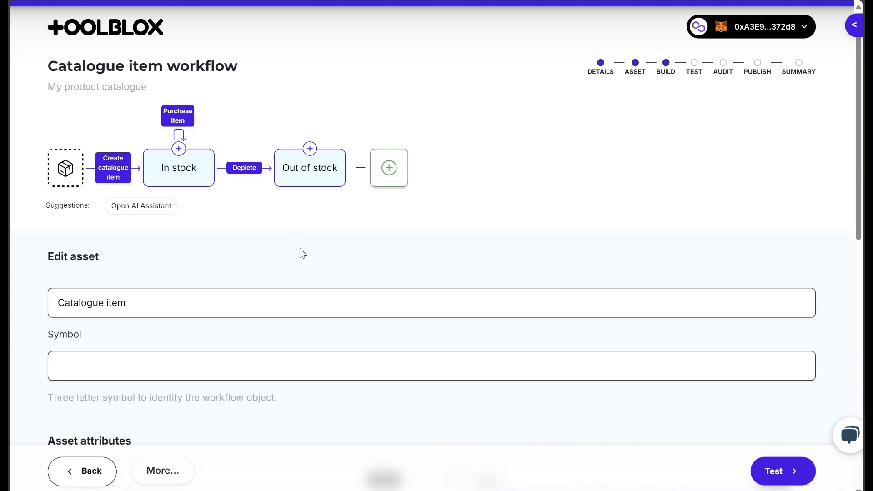
{"action": "scroll", "coordinate": [240, 327], "scroll_direction": "down", "scroll_amount": 10}
{"action": "left_click", "coordinate": [170, 331]}
{"action": "type", "text": "Purchase "}
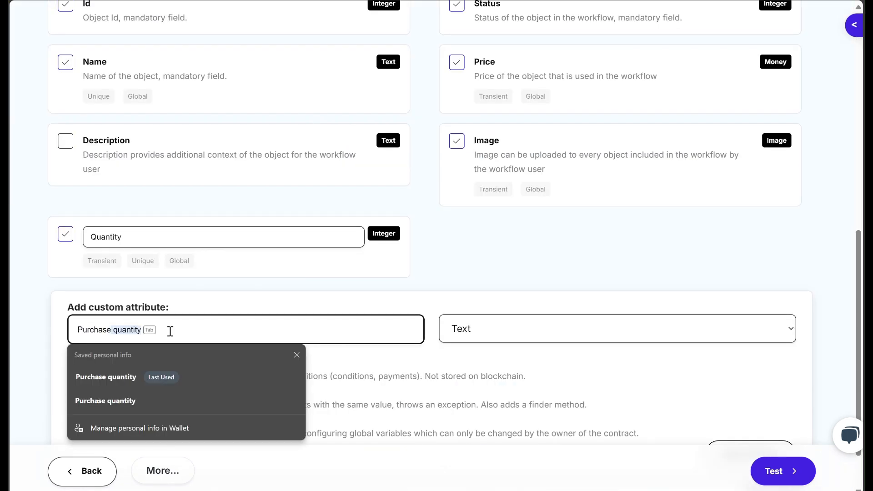
{"action": "type", "text": "quantity"}
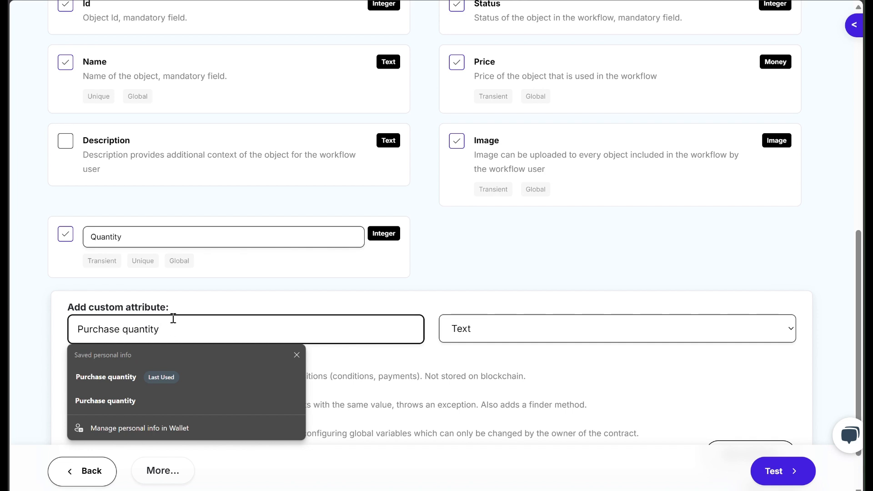
{"action": "left_click", "coordinate": [194, 304]}
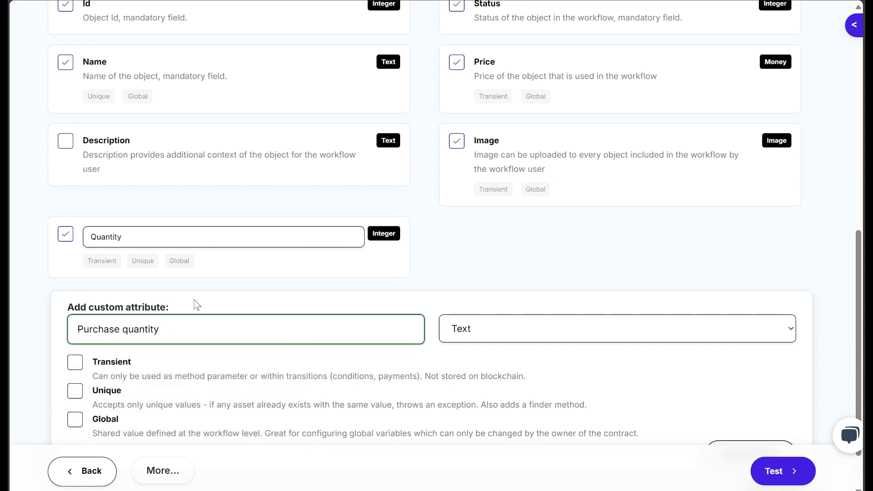
{"action": "left_click", "coordinate": [482, 335]}
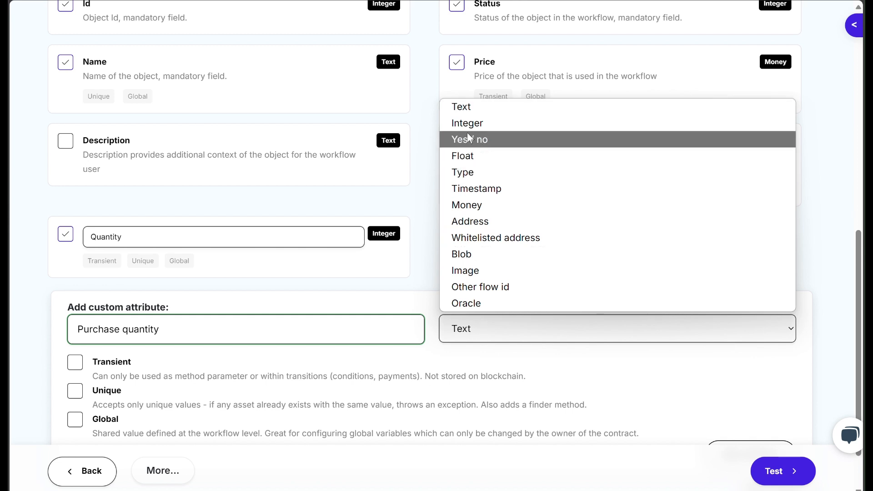
{"action": "left_click", "coordinate": [473, 123]}
{"action": "left_click", "coordinate": [587, 305]}
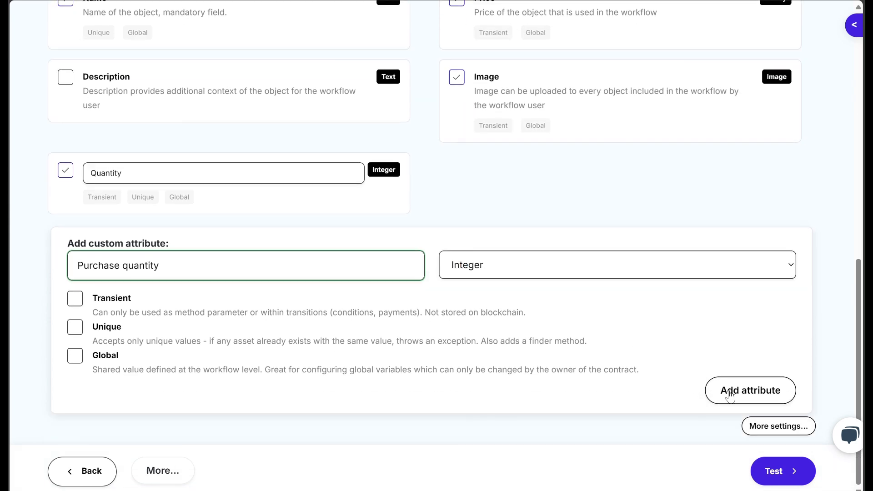
{"action": "left_click", "coordinate": [748, 390]}
Add Purchase quantity as a parameter of the Purchase item transition
{"action": "scroll", "coordinate": [487, 217], "scroll_direction": "up", "scroll_amount": 10}
{"action": "left_click", "coordinate": [187, 117]}
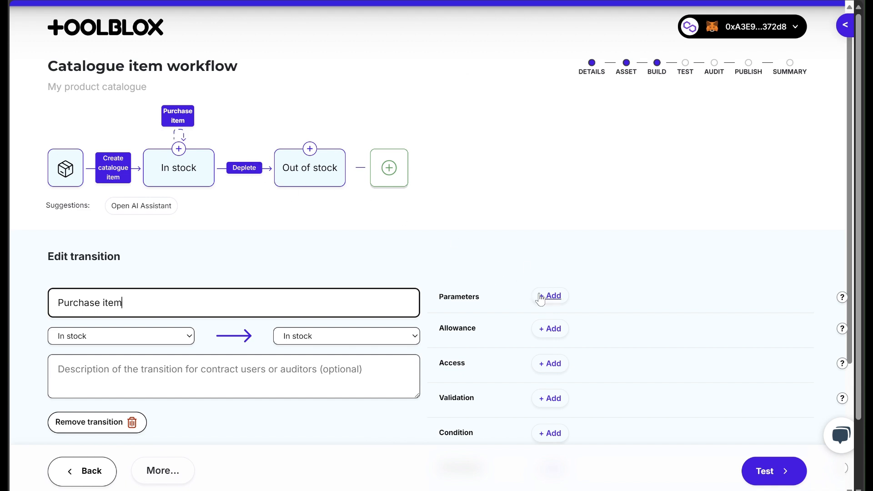
{"action": "left_click", "coordinate": [552, 296]}
{"action": "left_click", "coordinate": [582, 298]}
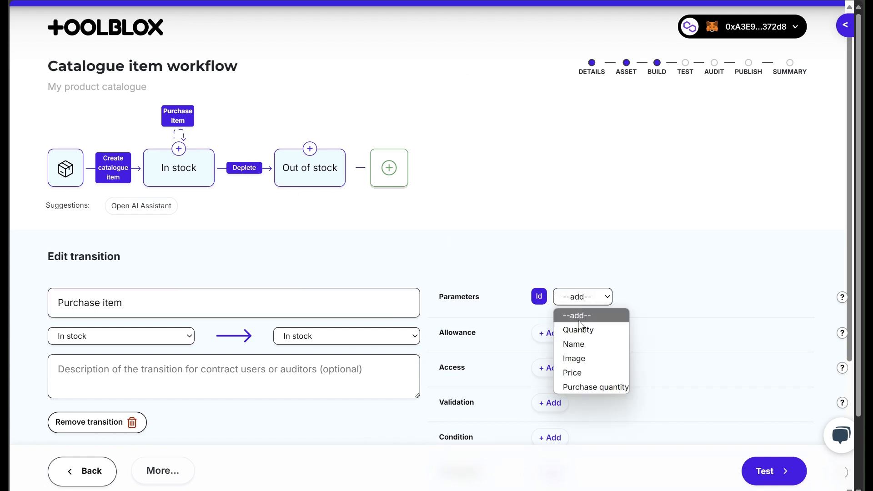
{"action": "left_click", "coordinate": [584, 386]}
Make the Purchase item transition call the Create shipment transition of the other workflow shipment_contract_91f08444
{"action": "scroll", "coordinate": [590, 230], "scroll_direction": "down", "scroll_amount": 4}
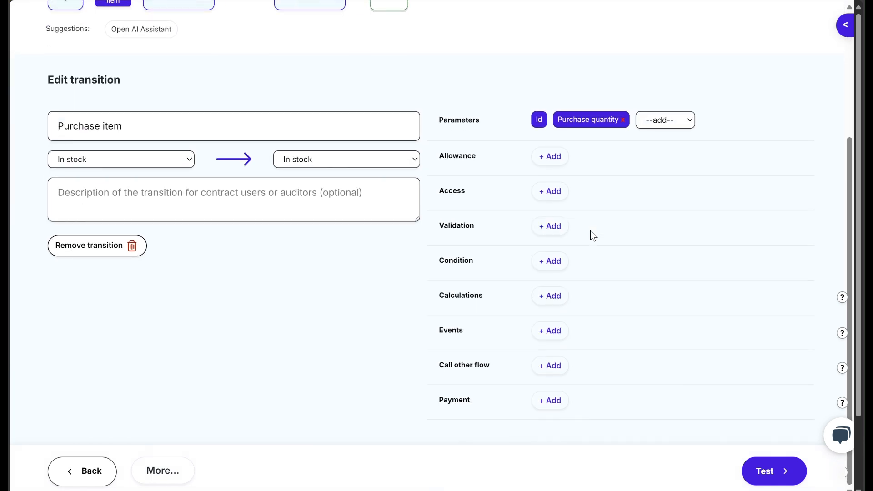
{"action": "left_click_drag", "start_coordinate": [428, 364], "coordinate": [498, 366]}
{"action": "left_click", "coordinate": [498, 376]}
{"action": "scroll", "coordinate": [499, 358], "scroll_direction": "up", "scroll_amount": 4}
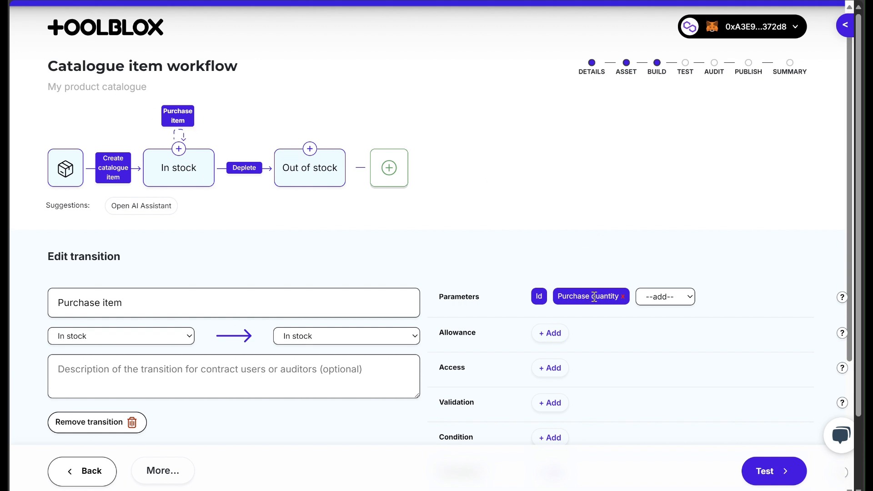
{"action": "scroll", "coordinate": [568, 295], "scroll_direction": "down", "scroll_amount": 4}
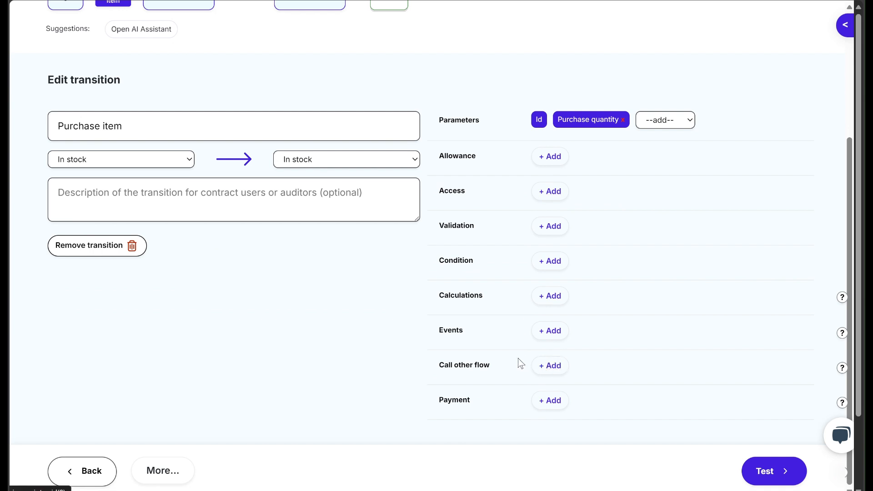
{"action": "left_click", "coordinate": [551, 365]}
{"action": "left_click", "coordinate": [645, 395]}
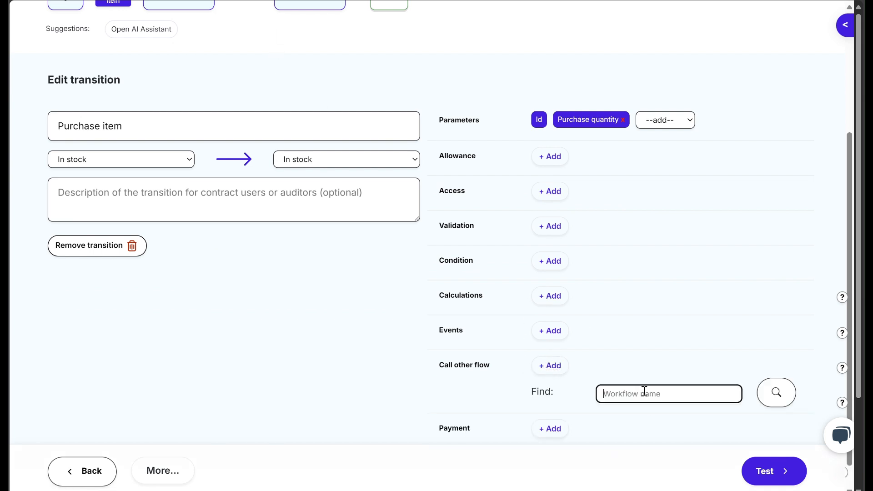
{"action": "type", "text": "shipment_contract_91f08444"}
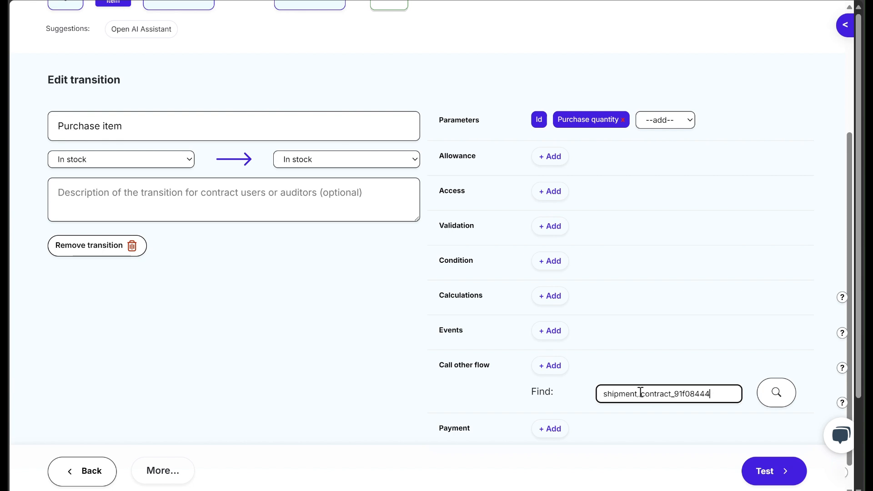
{"action": "left_click", "coordinate": [776, 394]}
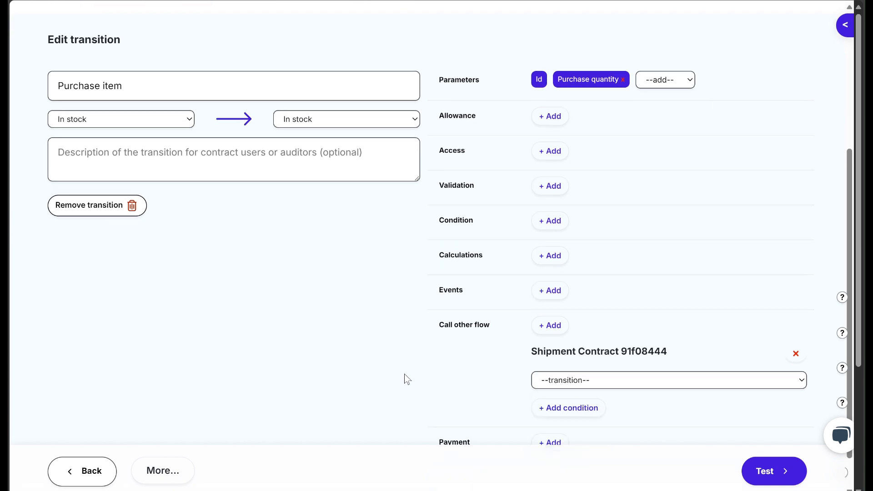
{"action": "left_click", "coordinate": [563, 338]}
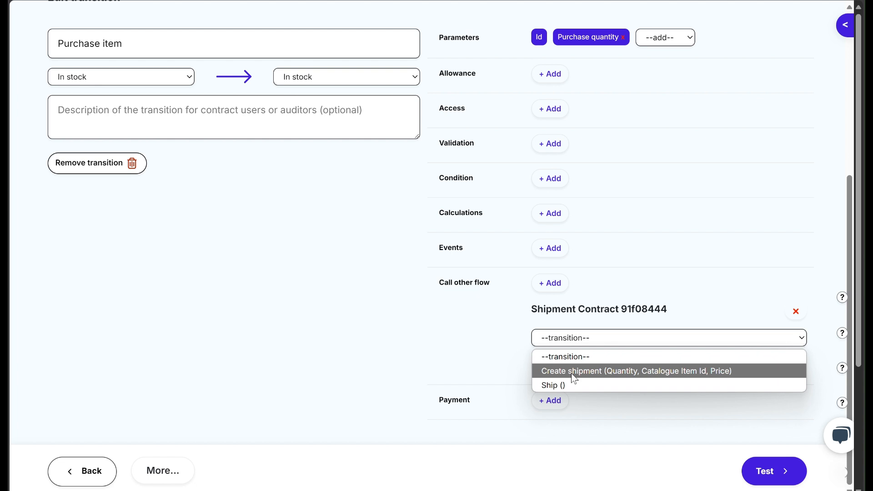
{"action": "left_click", "coordinate": [546, 371]}
Map the Create shipment call's Quantity to Purchase quantity, Catalogue Item Id to Id, and Price to Price
{"action": "scroll", "coordinate": [374, 351], "scroll_direction": "down", "scroll_amount": 2}
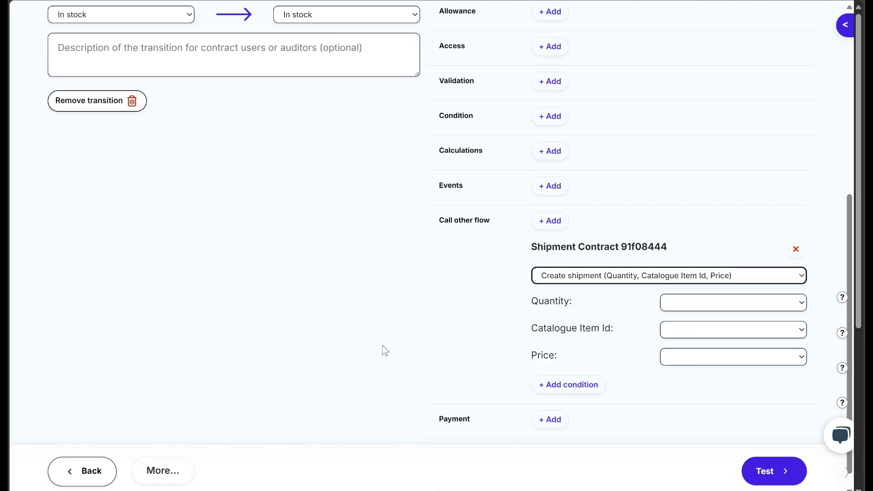
{"action": "left_click", "coordinate": [703, 285]}
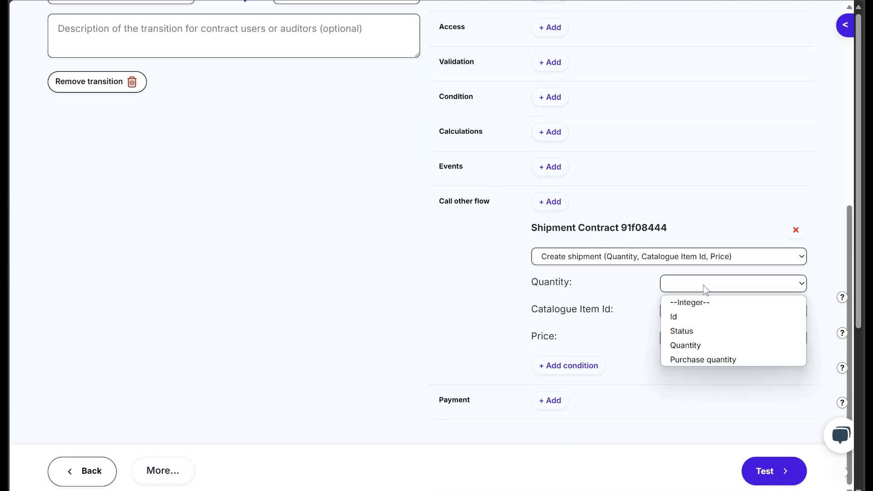
{"action": "left_click", "coordinate": [698, 360]}
{"action": "left_click", "coordinate": [696, 310]}
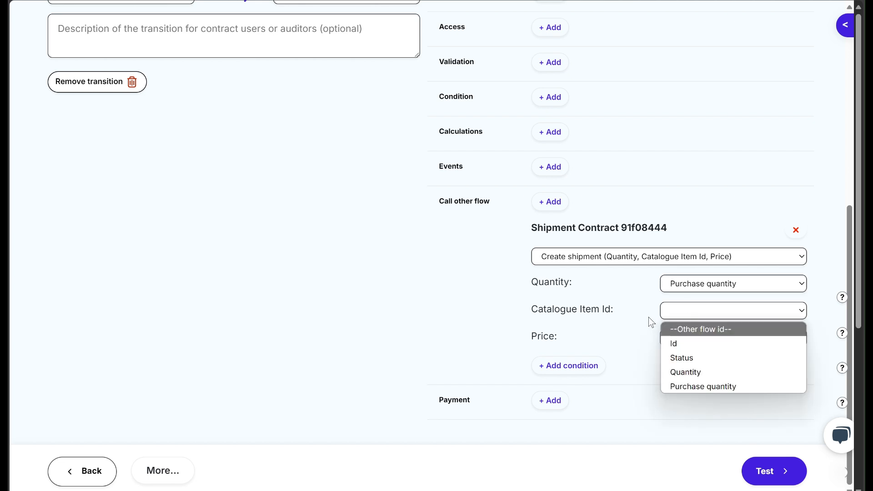
{"action": "left_click", "coordinate": [698, 345]}
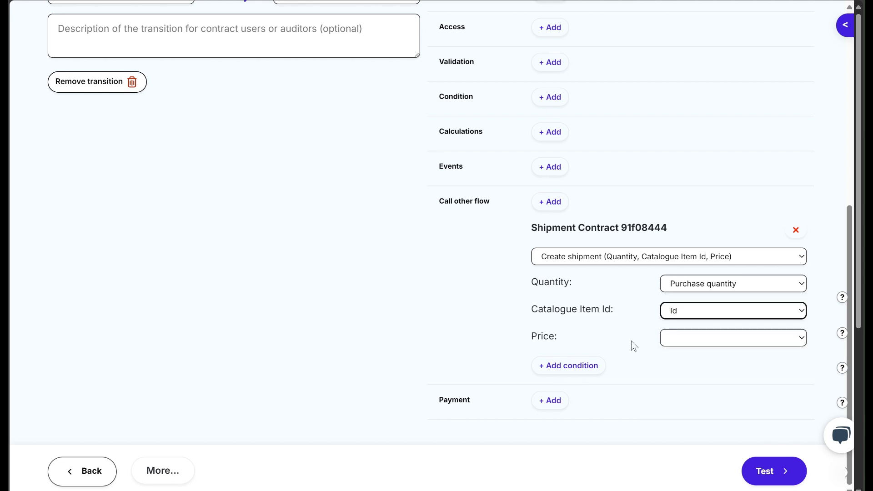
{"action": "left_click", "coordinate": [718, 341]}
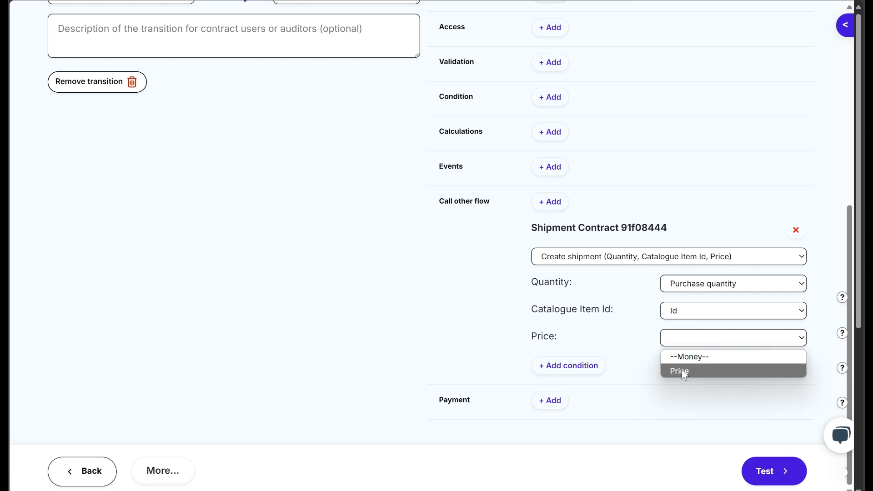
{"action": "left_click", "coordinate": [682, 371]}
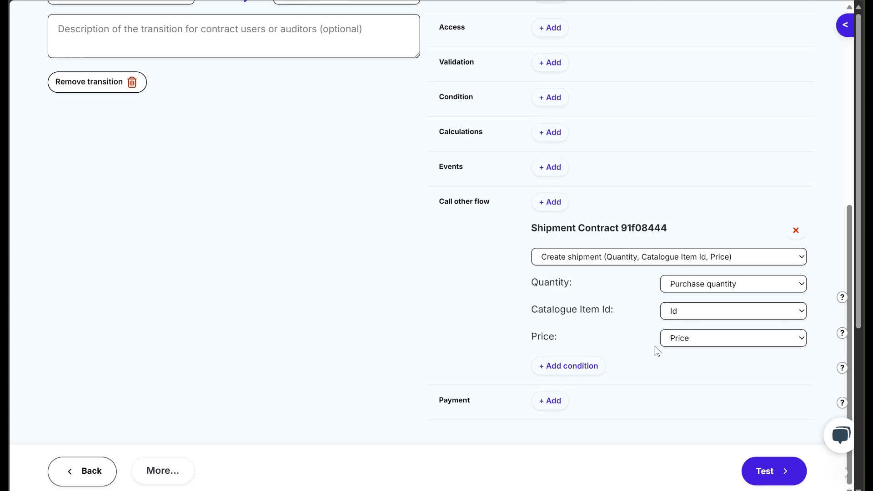
Add a condition to Purchase item that leads to Out of stock when Quantity == 0, with the error text Depleted
{"action": "scroll", "coordinate": [657, 351], "scroll_direction": "up", "scroll_amount": 5}
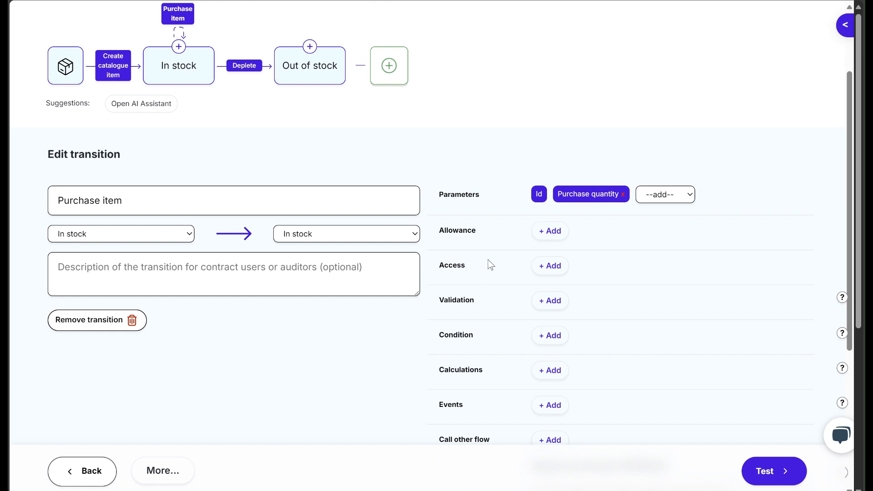
{"action": "scroll", "coordinate": [501, 290], "scroll_direction": "down", "scroll_amount": 1}
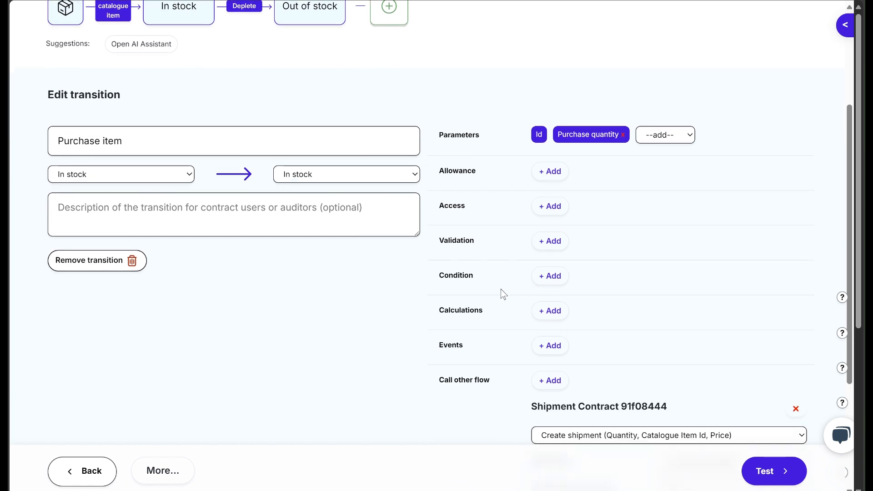
{"action": "scroll", "coordinate": [501, 289], "scroll_direction": "up", "scroll_amount": 1}
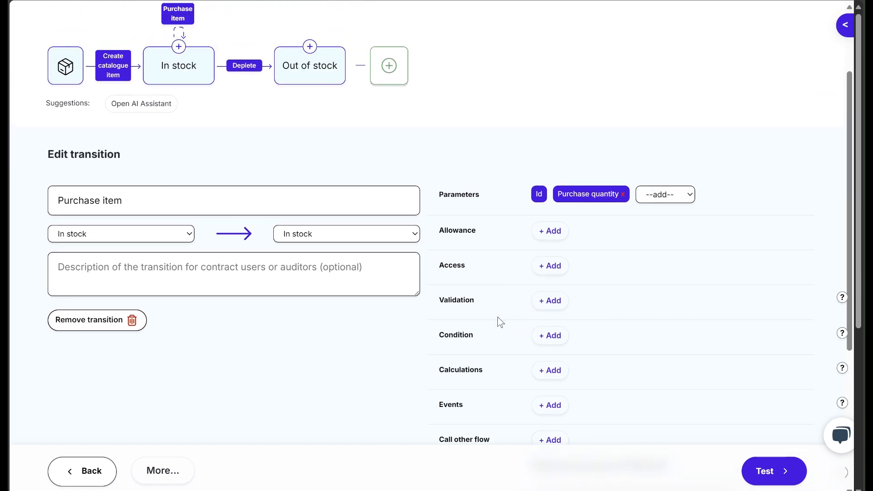
{"action": "left_click", "coordinate": [551, 339]}
{"action": "left_click", "coordinate": [551, 341]}
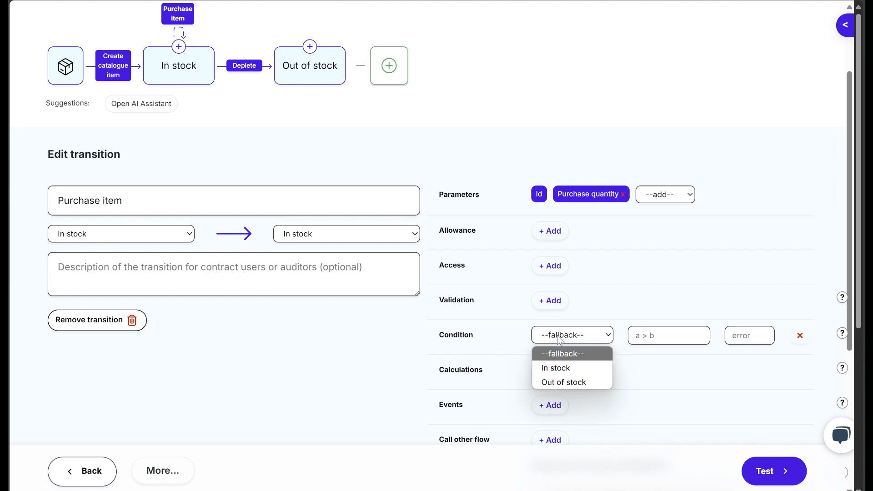
{"action": "left_click", "coordinate": [557, 383]}
{"action": "left_click", "coordinate": [670, 341]}
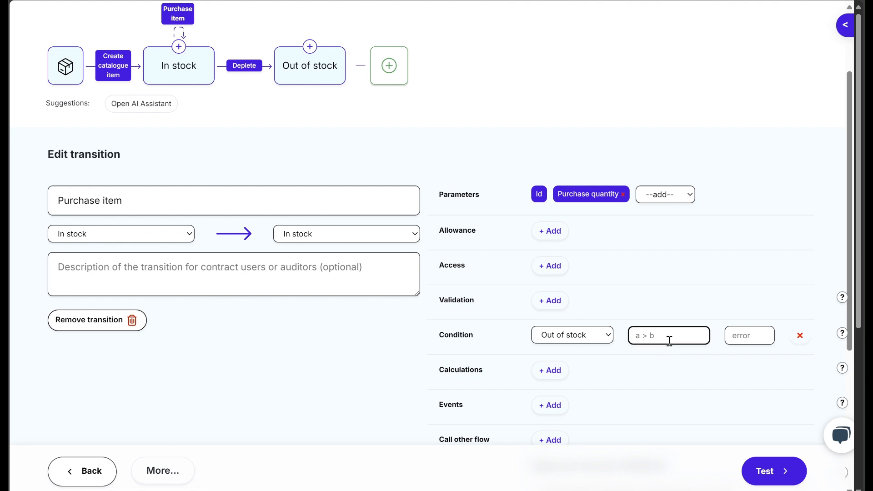
{"action": "type", "text": "Quantity == 0"}
{"action": "left_click", "coordinate": [749, 330]}
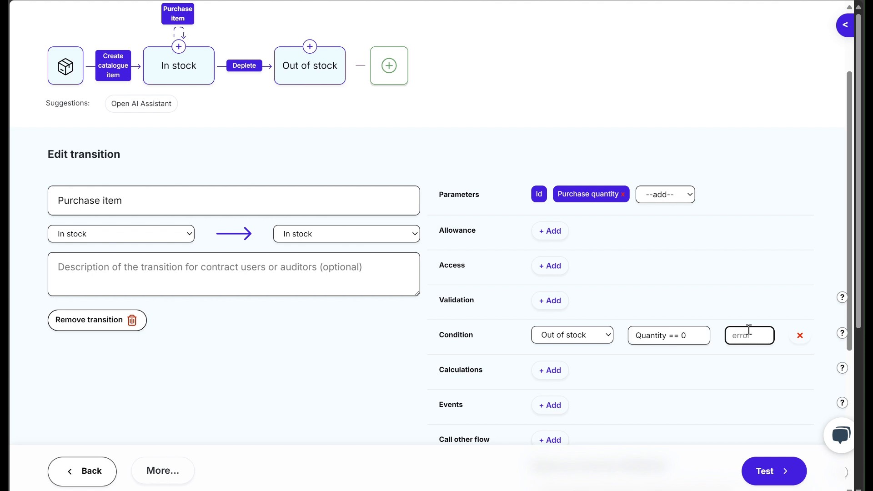
{"action": "type", "text": "Depleted"}
{"action": "left_click", "coordinate": [362, 354]}
Add a calculation to the Purchase item transition that sets Quantity to Quantity - Purchase quantity
{"action": "left_click", "coordinate": [552, 370]}
{"action": "left_click", "coordinate": [475, 399]}
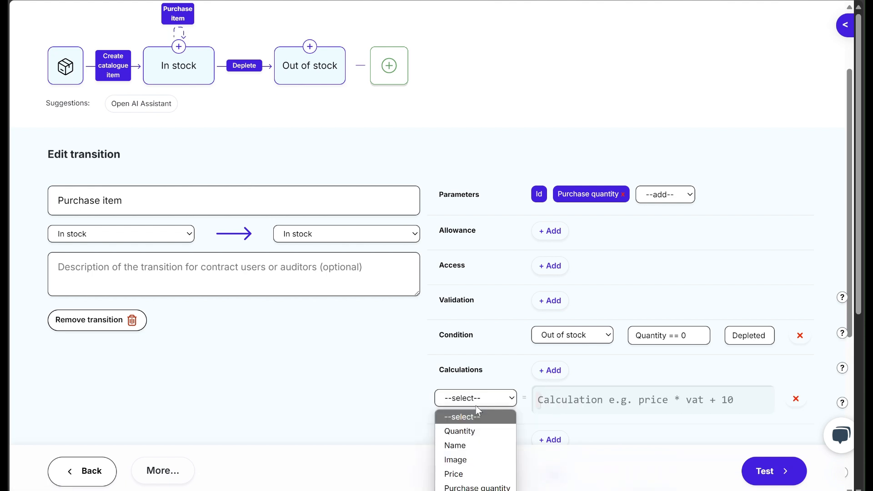
{"action": "left_click", "coordinate": [463, 432]}
{"action": "left_click", "coordinate": [578, 402]}
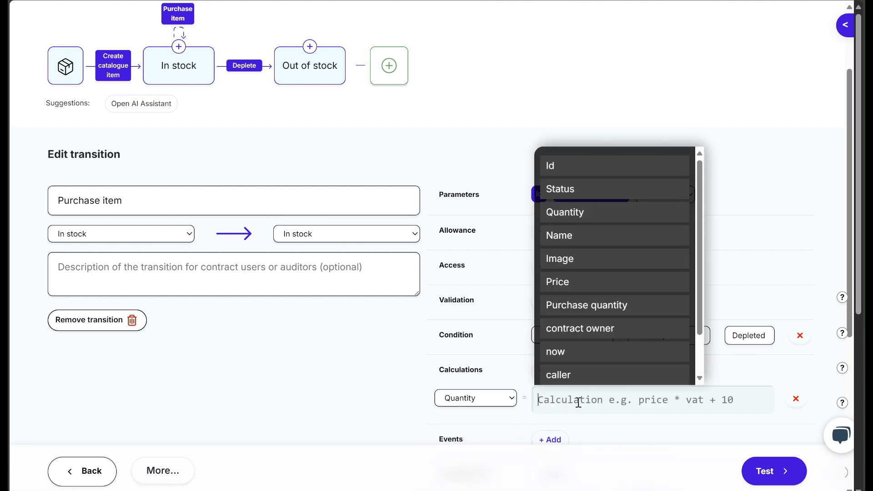
{"action": "type", "text": "Q"}
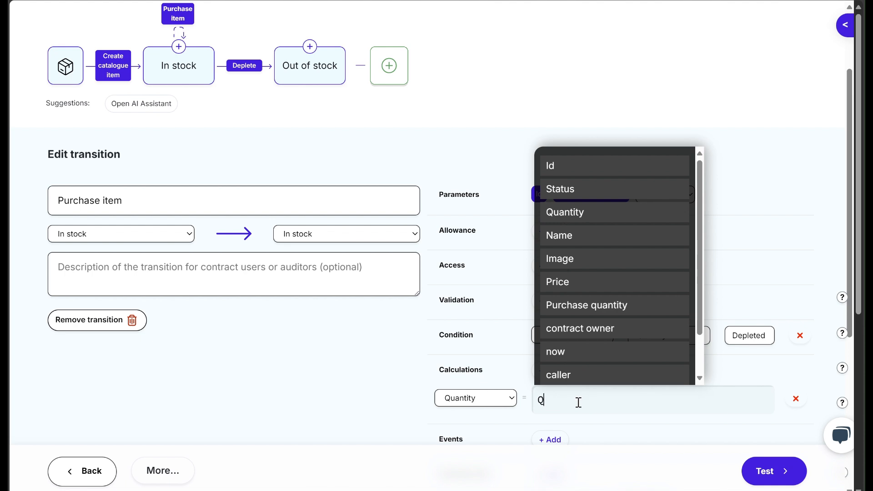
{"action": "type", "text": "uantity -"}
{"action": "left_click", "coordinate": [607, 309]}
{"action": "left_click", "coordinate": [478, 341]}
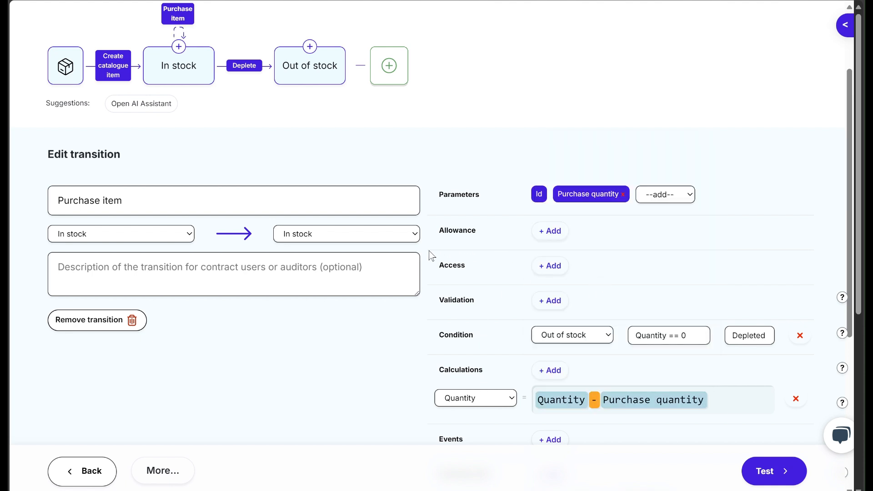
Add a validation to Purchase item named Not enough quantity with the expression Purchase quantity >= Quantity
{"action": "left_click", "coordinate": [560, 302]}
{"action": "left_click", "coordinate": [469, 328]}
{"action": "type", "text": "No"}
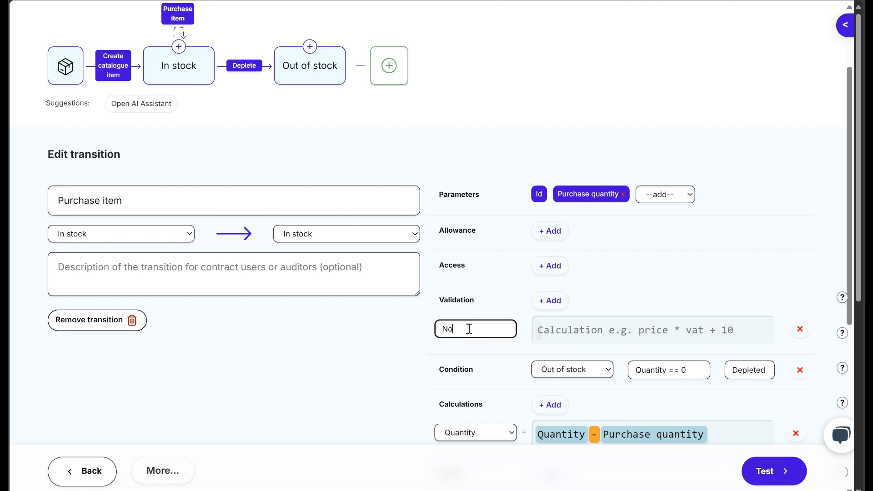
{"action": "type", "text": "t enough quantity"}
{"action": "left_click", "coordinate": [564, 339]}
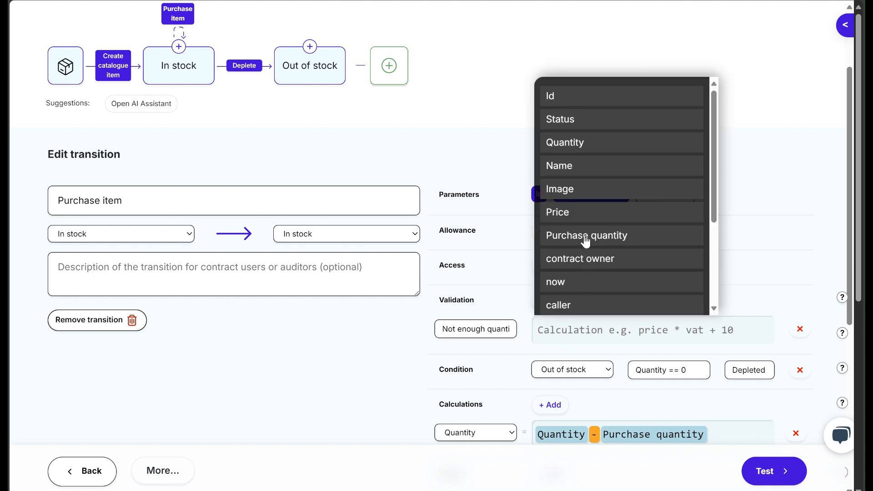
{"action": "left_click", "coordinate": [585, 238]}
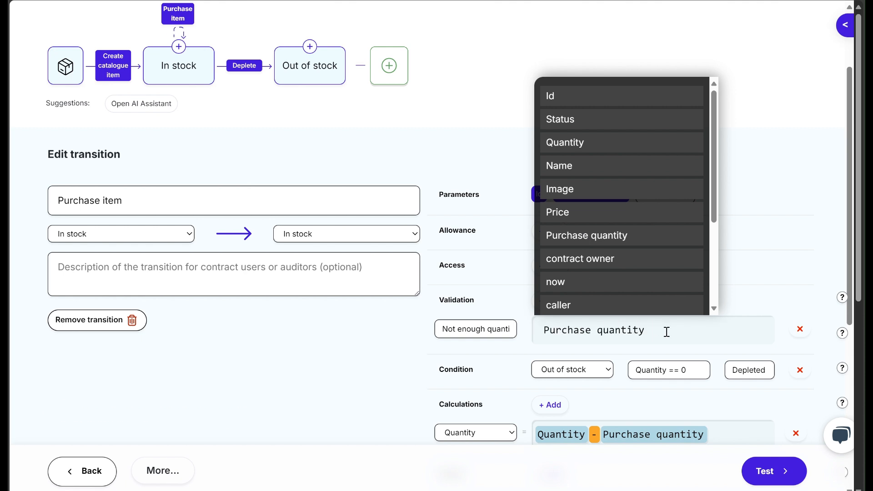
{"action": "type", "text": ">= Quantity"}
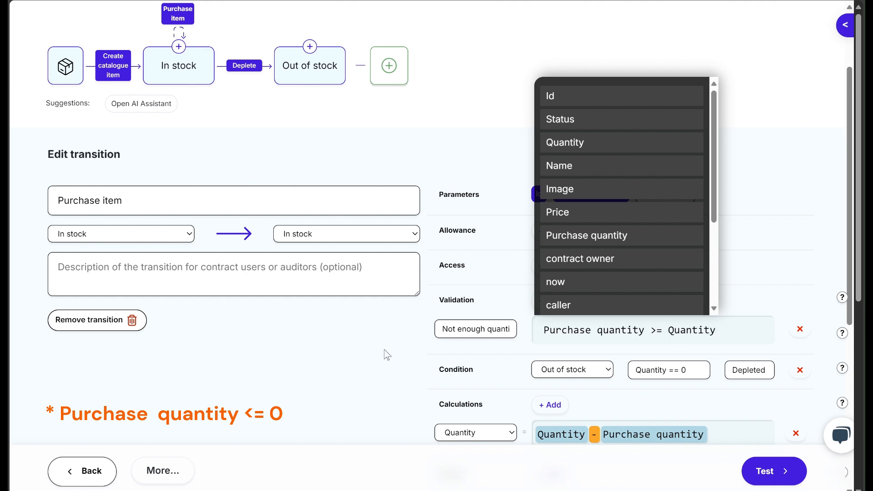
Launch a test of the catalogue workflow and check the Shipments list before returning to the catalogue items
{"action": "left_click", "coordinate": [339, 350]}
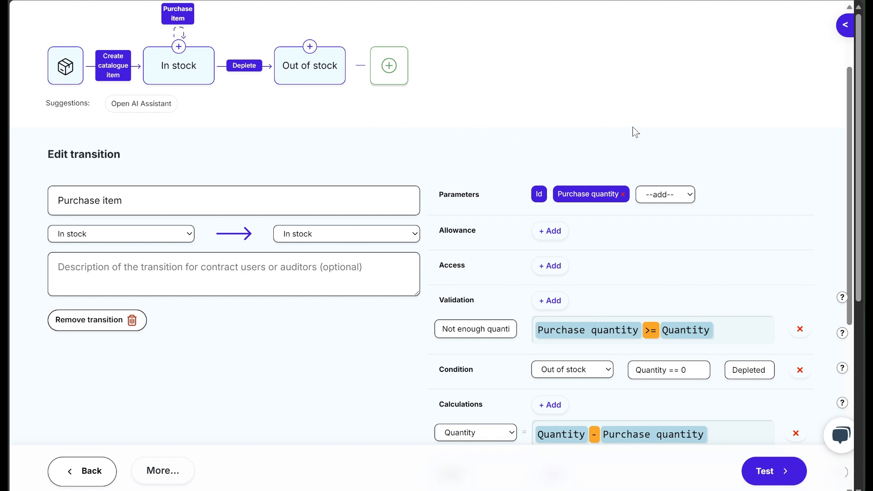
{"action": "scroll", "coordinate": [635, 132], "scroll_direction": "down", "scroll_amount": 6}
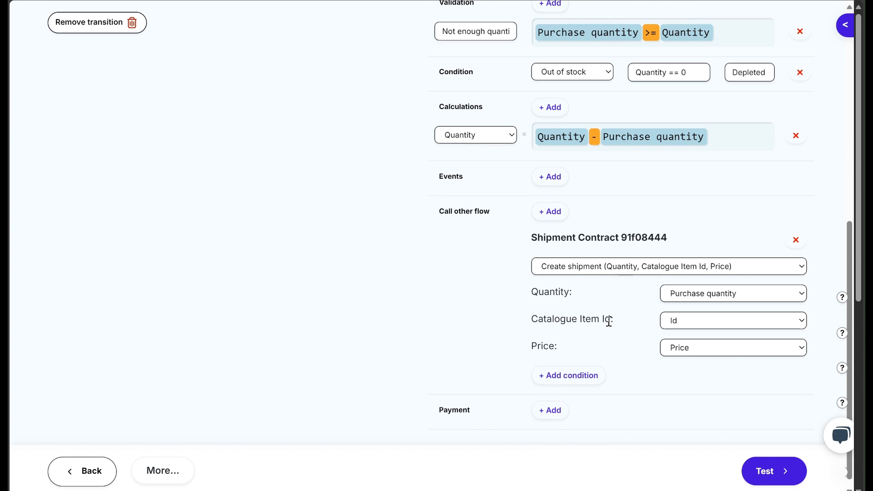
{"action": "scroll", "coordinate": [609, 321], "scroll_direction": "up", "scroll_amount": 8}
{"action": "left_click", "coordinate": [764, 473]}
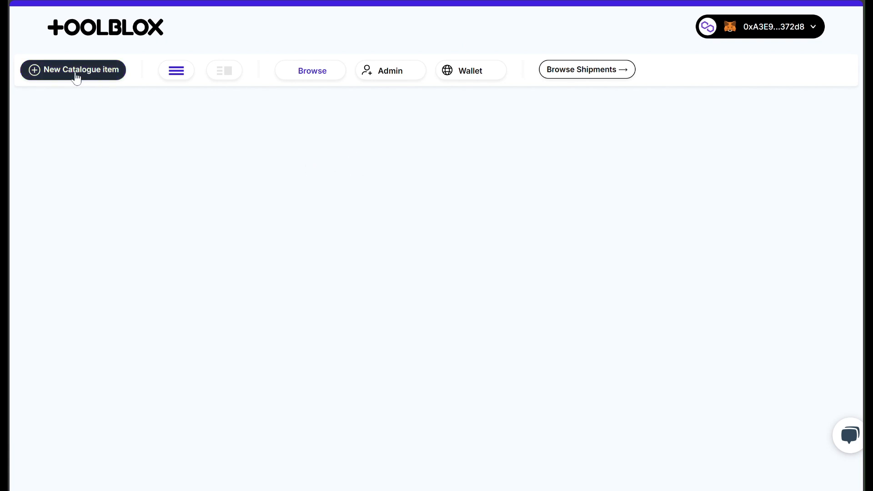
{"action": "left_click", "coordinate": [568, 71]}
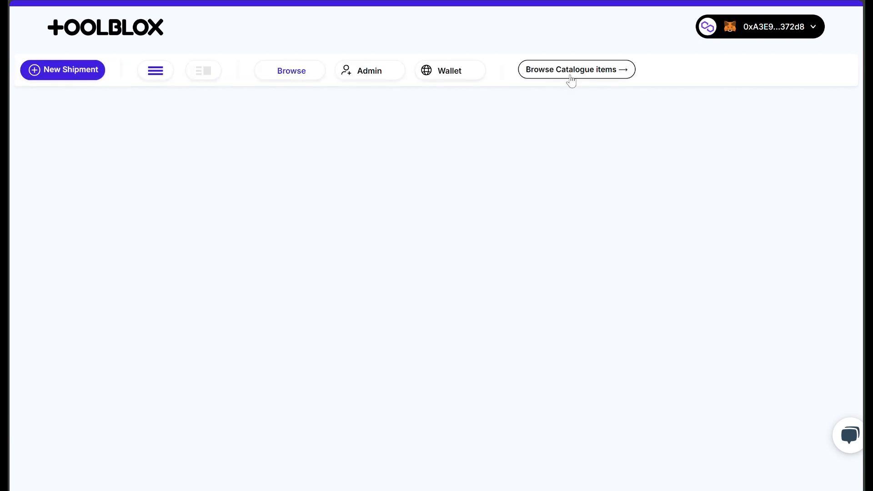
{"action": "left_click", "coordinate": [571, 70]}
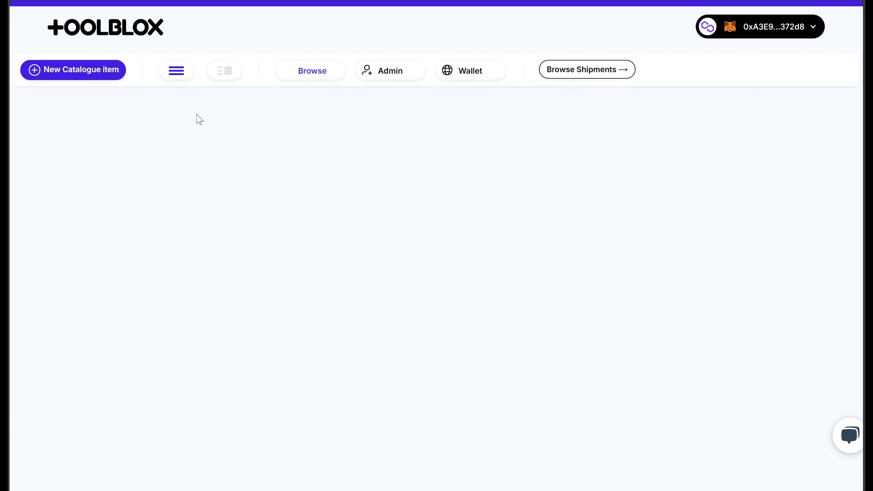
Create a catalogue item named Bike 1 with quantity 100, price 0.001 POL and a motorcycle image, and approve the wallet transaction
{"action": "left_click", "coordinate": [78, 73]}
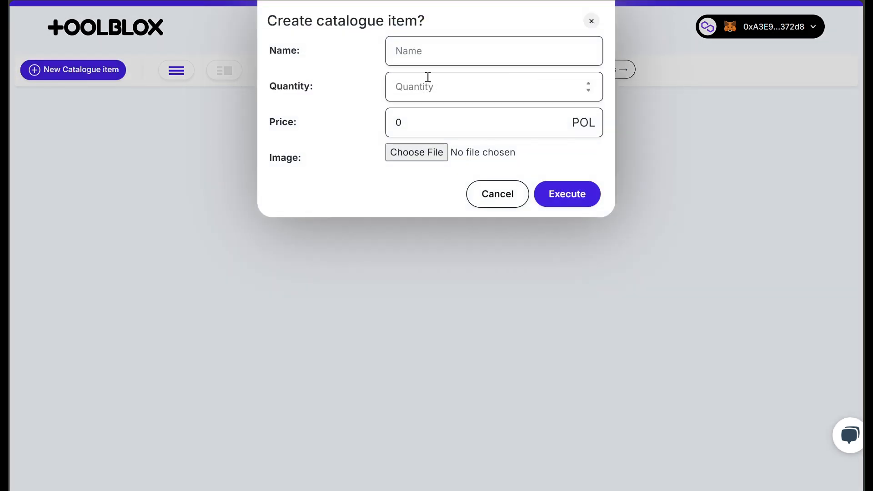
{"action": "left_click", "coordinate": [439, 55]}
{"action": "type", "text": "Bike 1"}
{"action": "left_click", "coordinate": [443, 89]}
{"action": "type", "text": "100"}
{"action": "key", "text": "Tab"}
{"action": "type", "text": "0.0"}
{"action": "type", "text": "01"}
{"action": "left_click", "coordinate": [417, 152]}
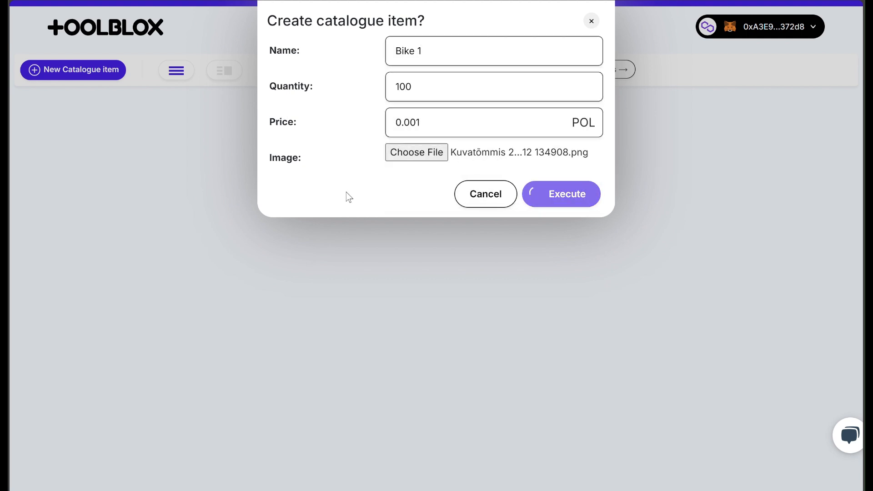
{"action": "left_click", "coordinate": [561, 300]}
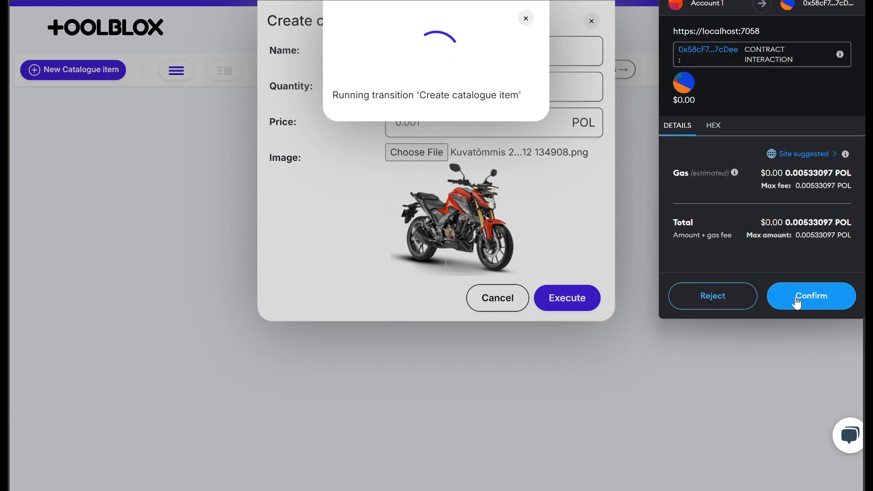
{"action": "left_click", "coordinate": [796, 301]}
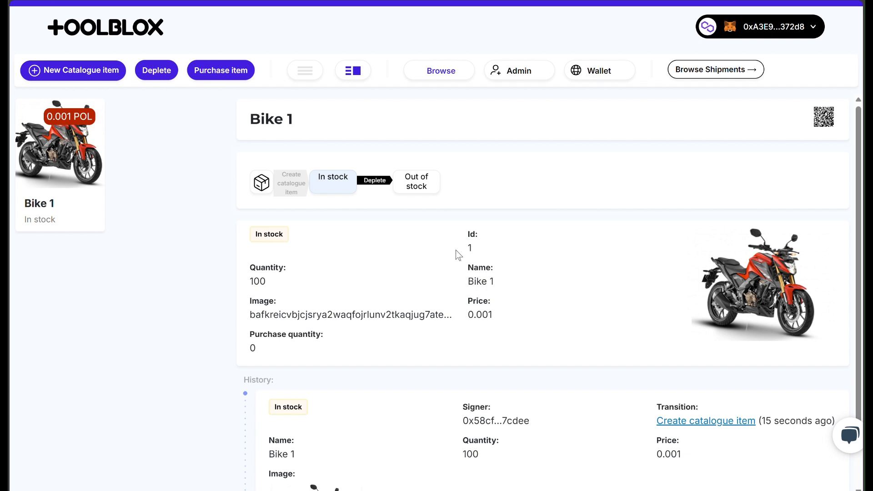
Purchase Bike 1 with a purchase quantity of 1 and approve the wallet transaction
{"action": "left_click", "coordinate": [218, 70]}
{"action": "double_click", "coordinate": [418, 53]}
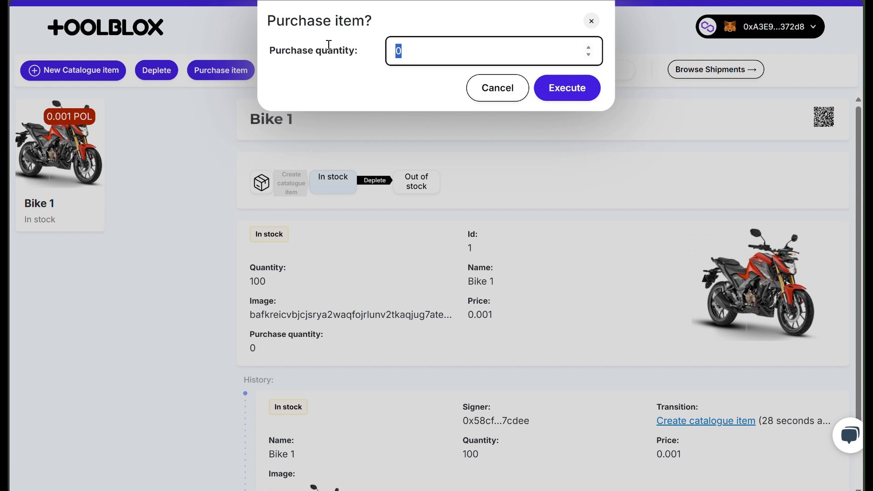
{"action": "type", "text": "1"}
{"action": "left_click", "coordinate": [567, 88]}
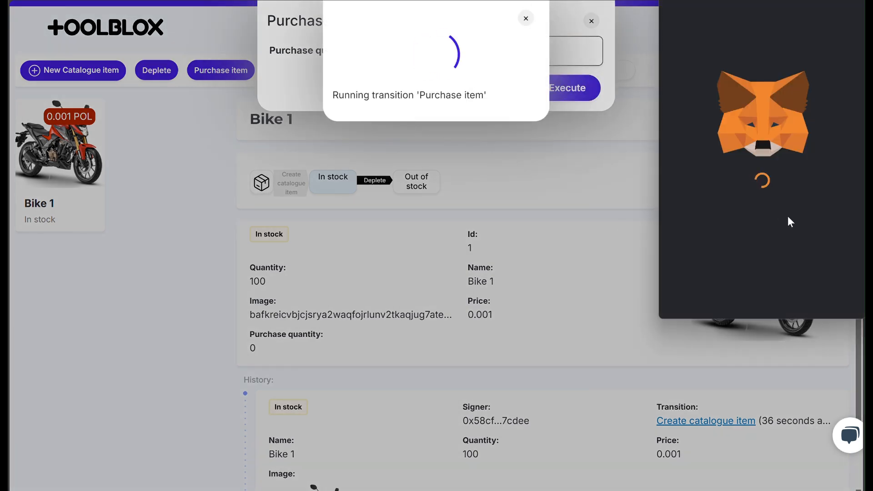
{"action": "left_click", "coordinate": [810, 296]}
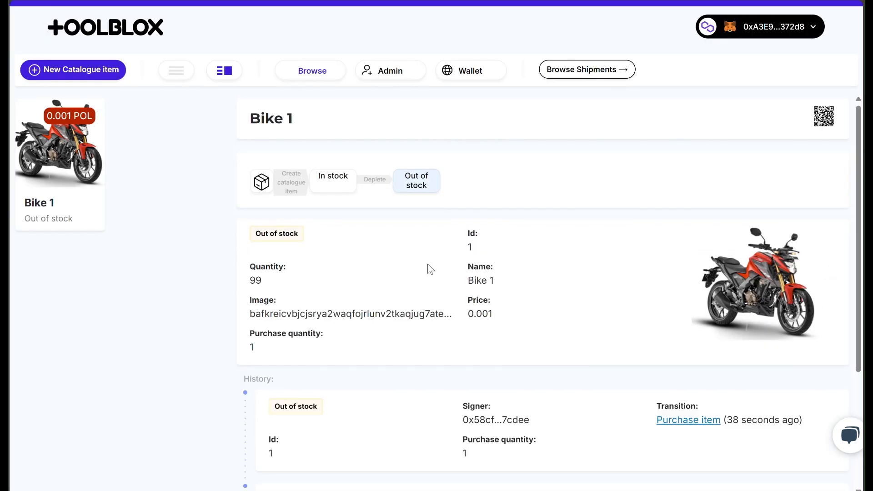
Examine Bike 1's status, remaining quantity and transition history following the purchase
{"action": "scroll", "coordinate": [428, 265], "scroll_direction": "down", "scroll_amount": 4}
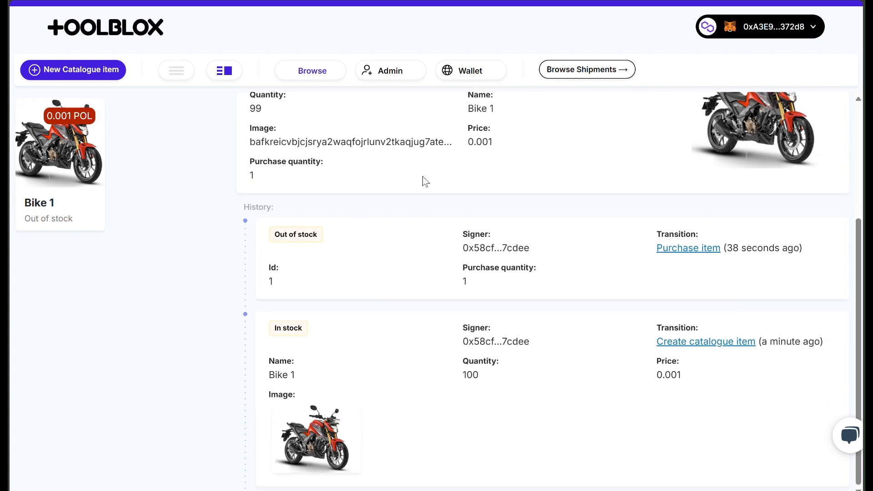
{"action": "scroll", "coordinate": [368, 275], "scroll_direction": "up", "scroll_amount": 4}
{"action": "scroll", "coordinate": [356, 334], "scroll_direction": "down", "scroll_amount": 3}
{"action": "left_click_drag", "start_coordinate": [282, 288], "coordinate": [315, 287]}
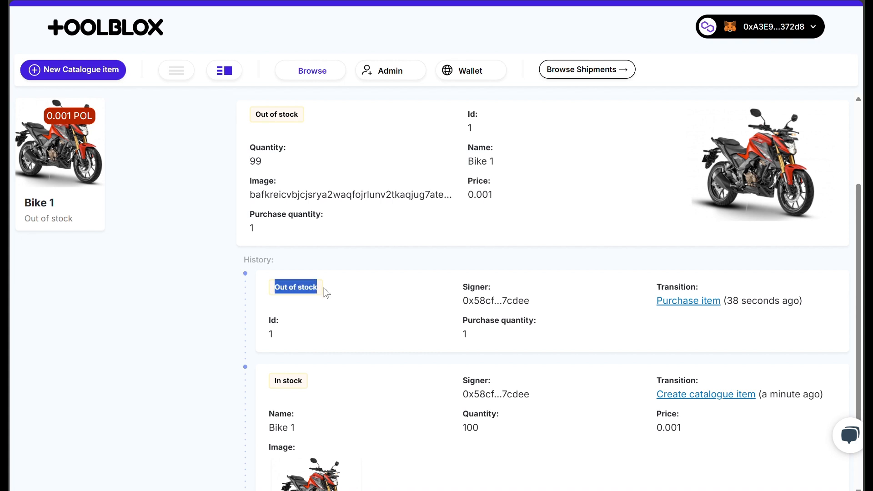
{"action": "left_click", "coordinate": [412, 318]}
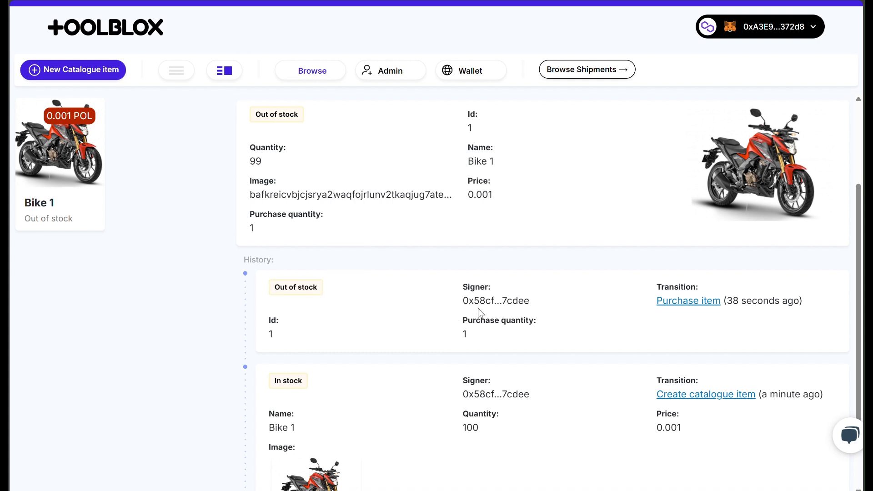
{"action": "scroll", "coordinate": [478, 307], "scroll_direction": "up", "scroll_amount": 3}
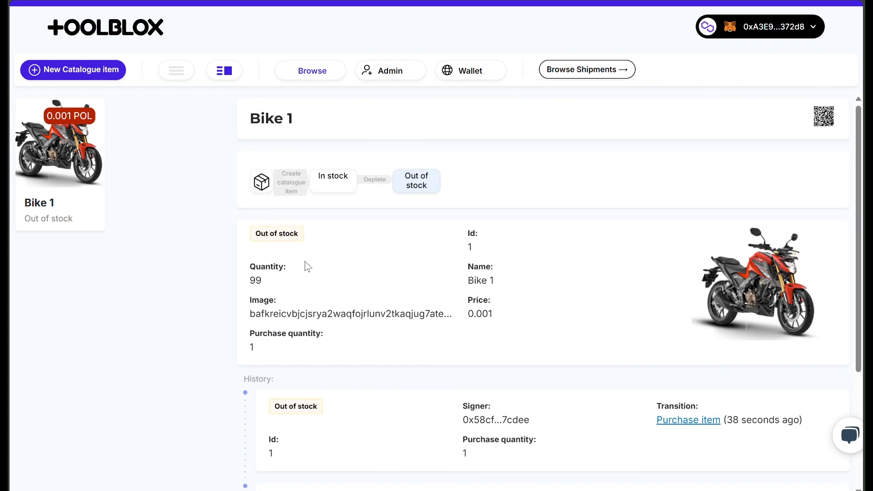
{"action": "left_click_drag", "start_coordinate": [267, 281], "coordinate": [249, 281]}
{"action": "left_click", "coordinate": [333, 313]}
{"action": "scroll", "coordinate": [361, 292], "scroll_direction": "down", "scroll_amount": 1}
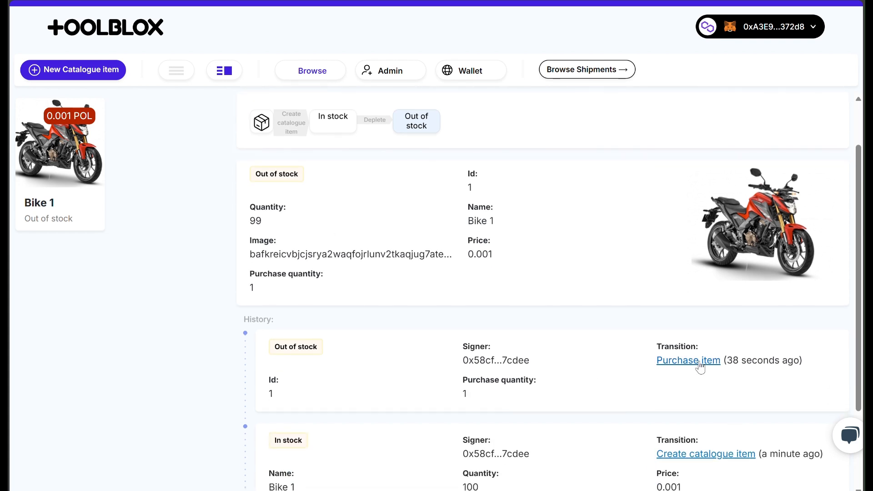
{"action": "scroll", "coordinate": [567, 275], "scroll_direction": "up", "scroll_amount": 1}
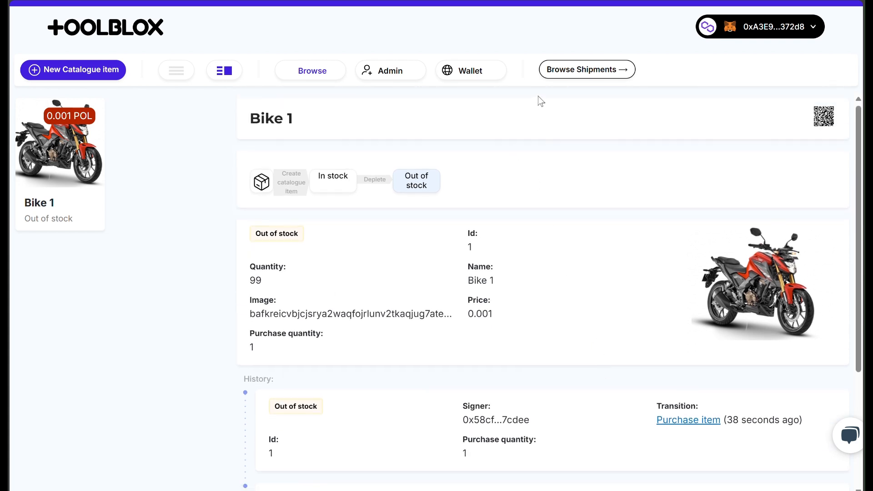
Inspect Shipment 1's Quantity and Catalogue Item Id in the Shipments list, and open its linked catalogue item
{"action": "left_click", "coordinate": [578, 71]}
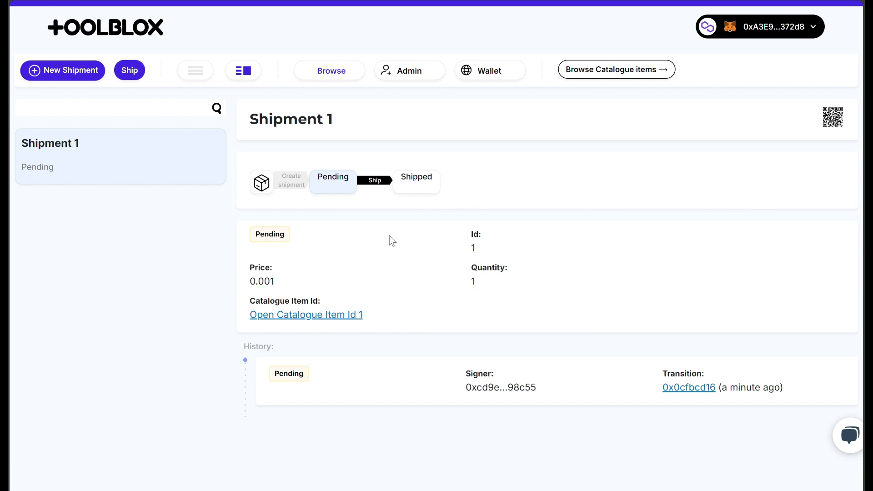
{"action": "double_click", "coordinate": [473, 281]}
{"action": "left_click", "coordinate": [422, 284]}
{"action": "left_click_drag", "start_coordinate": [367, 316], "coordinate": [246, 317]}
{"action": "left_click", "coordinate": [232, 323]}
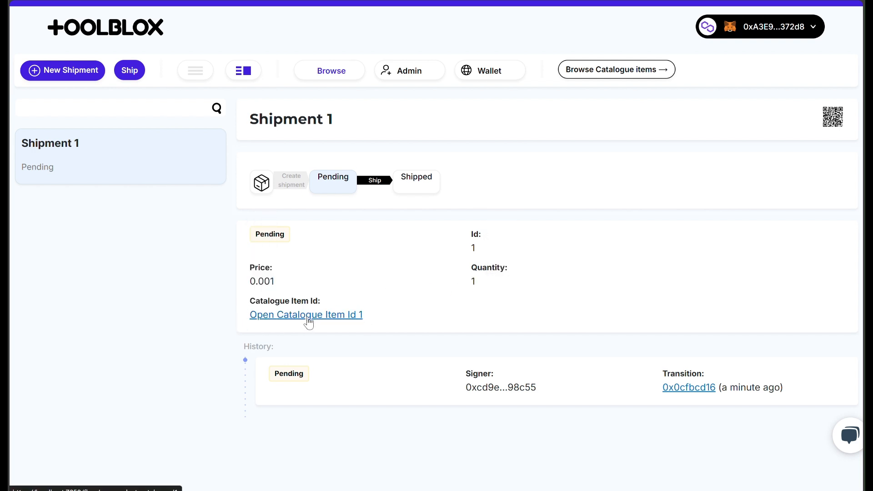
{"action": "left_click", "coordinate": [289, 320]}
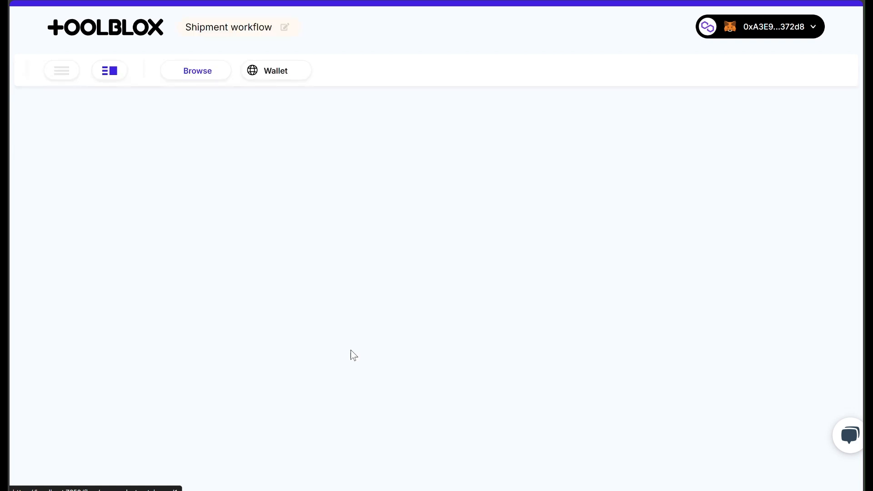